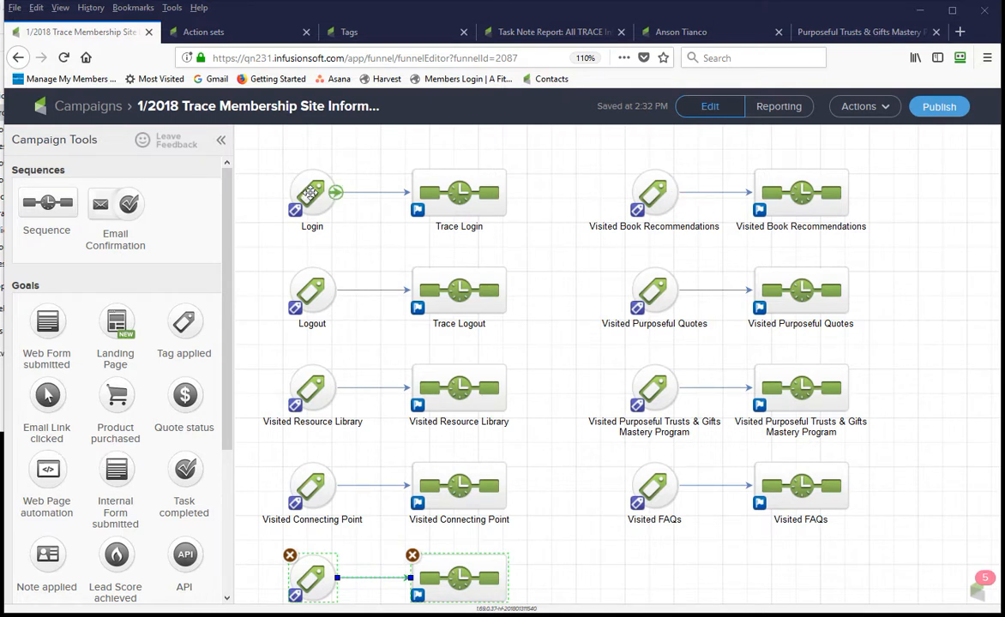
{"action": "left_click", "coordinate": [311, 192]}
{"action": "left_click", "coordinate": [308, 287]}
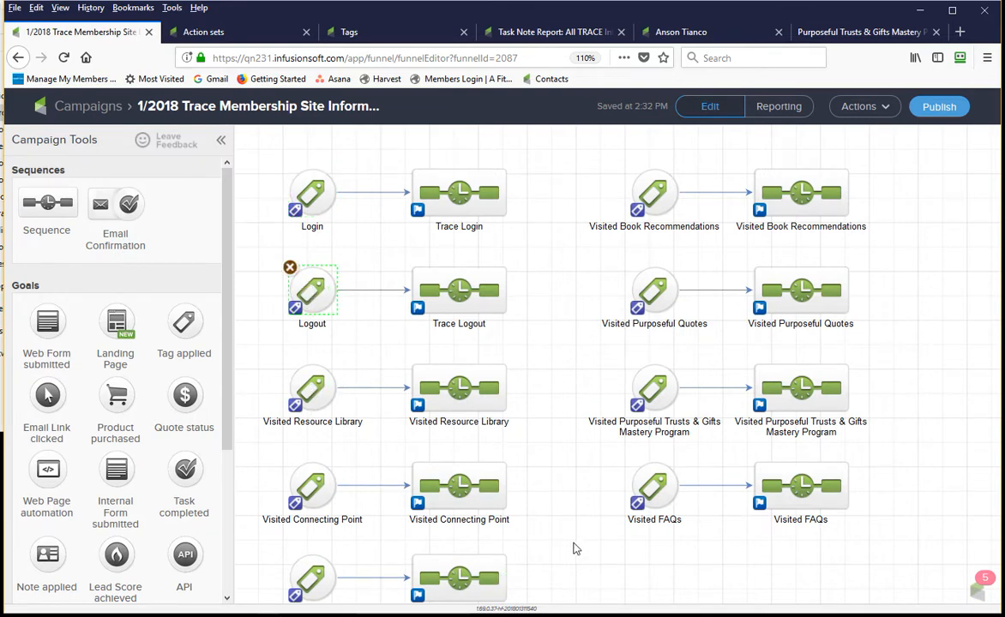
{"action": "scroll", "coordinate": [575, 514], "scroll_direction": "down", "scroll_amount": 3}
{"action": "scroll", "coordinate": [583, 540], "scroll_direction": "up", "scroll_amount": 2}
{"action": "left_click_drag", "start_coordinate": [591, 567], "coordinate": [597, 577]}
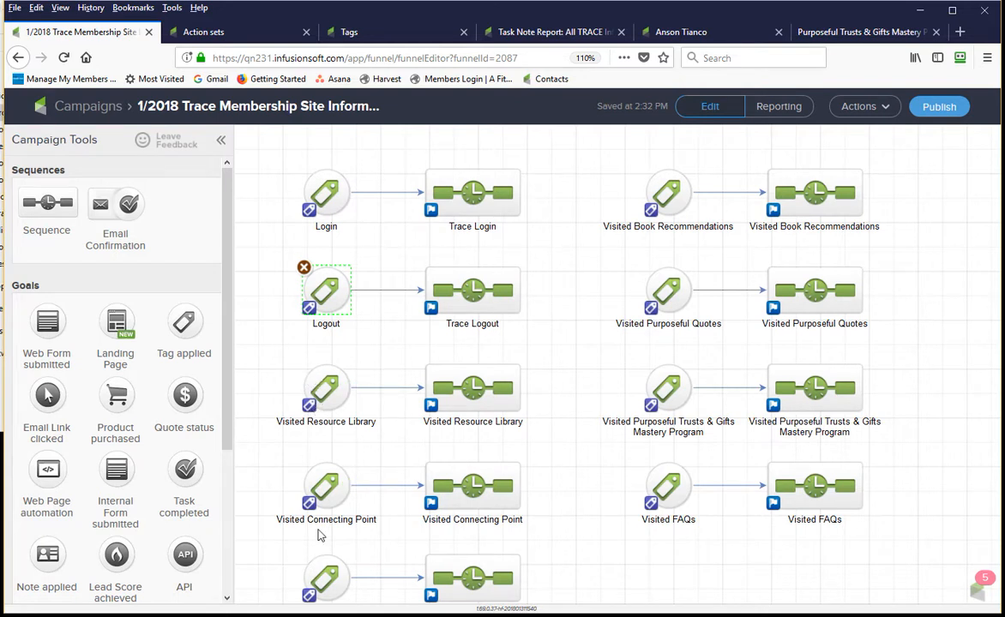
- Inspect the title of the Trace login note in the Trace Login sequence and return to the campaign overview
{"action": "left_click", "coordinate": [321, 198]}
{"action": "double_click", "coordinate": [445, 184]}
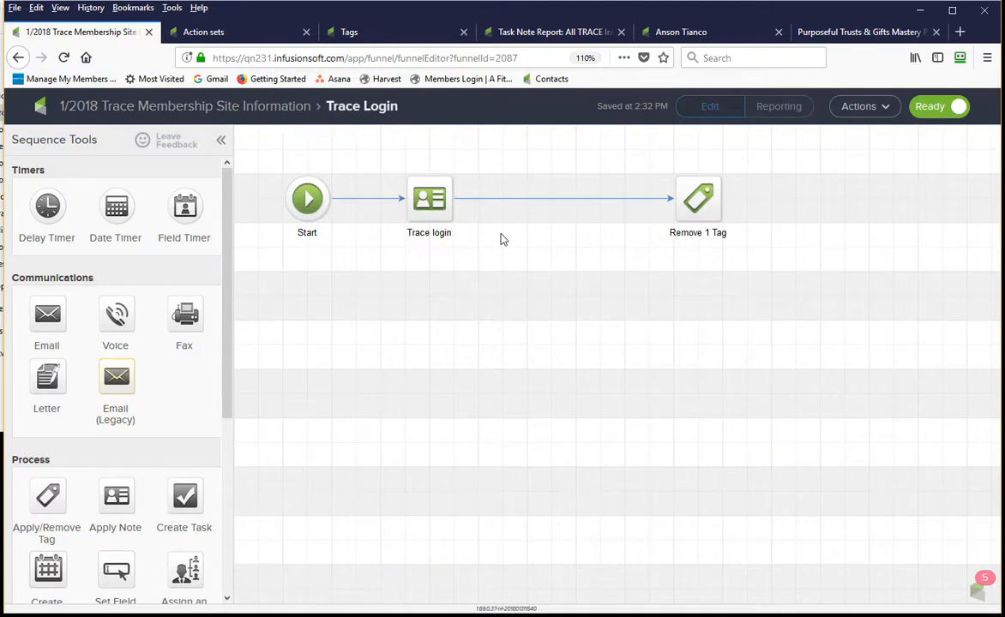
{"action": "double_click", "coordinate": [429, 204]}
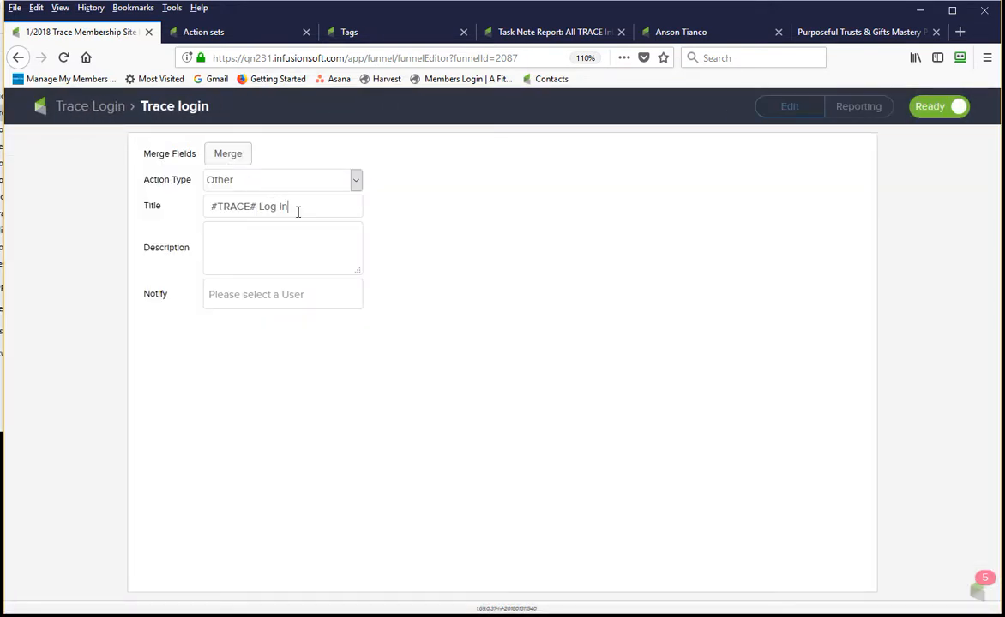
{"action": "left_click", "coordinate": [286, 206]}
{"action": "left_click", "coordinate": [96, 106]}
{"action": "left_click", "coordinate": [96, 107]}
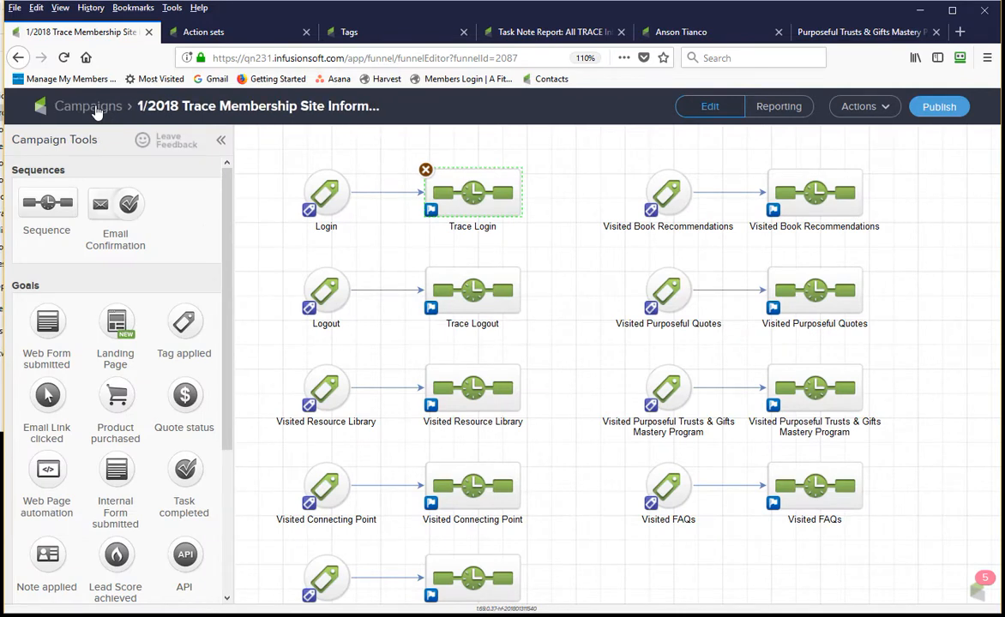
- Check which tag achieves the Logout goal and leave its configuration without saving
{"action": "left_click", "coordinate": [327, 294]}
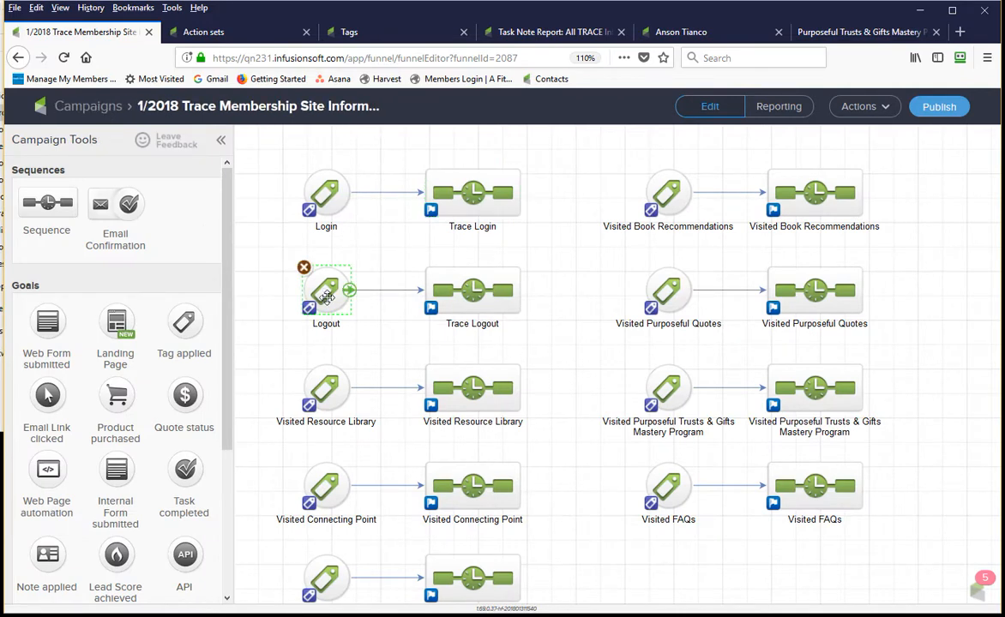
{"action": "double_click", "coordinate": [326, 296]}
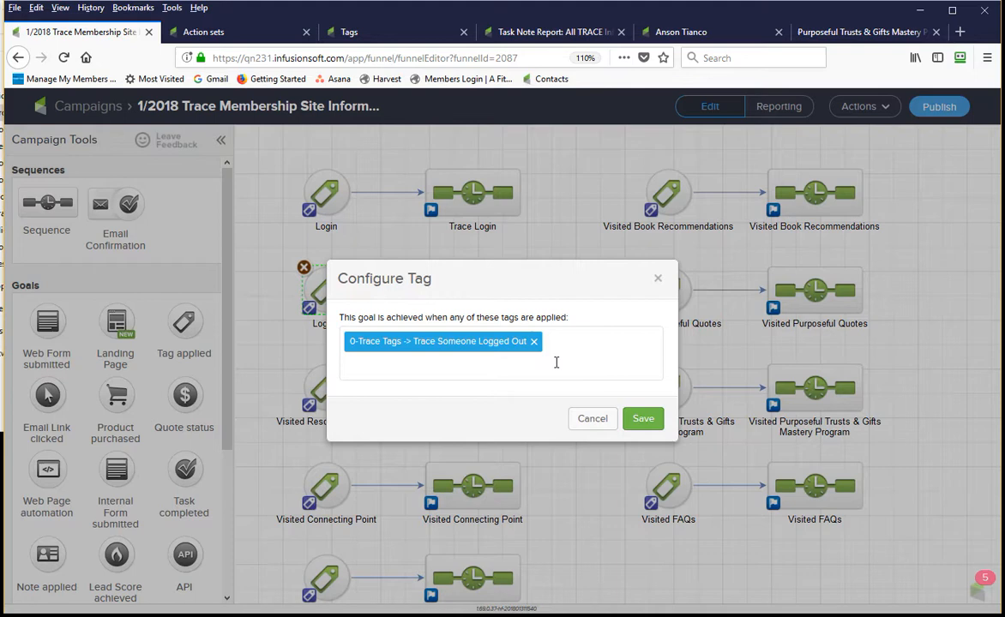
{"action": "left_click", "coordinate": [592, 419]}
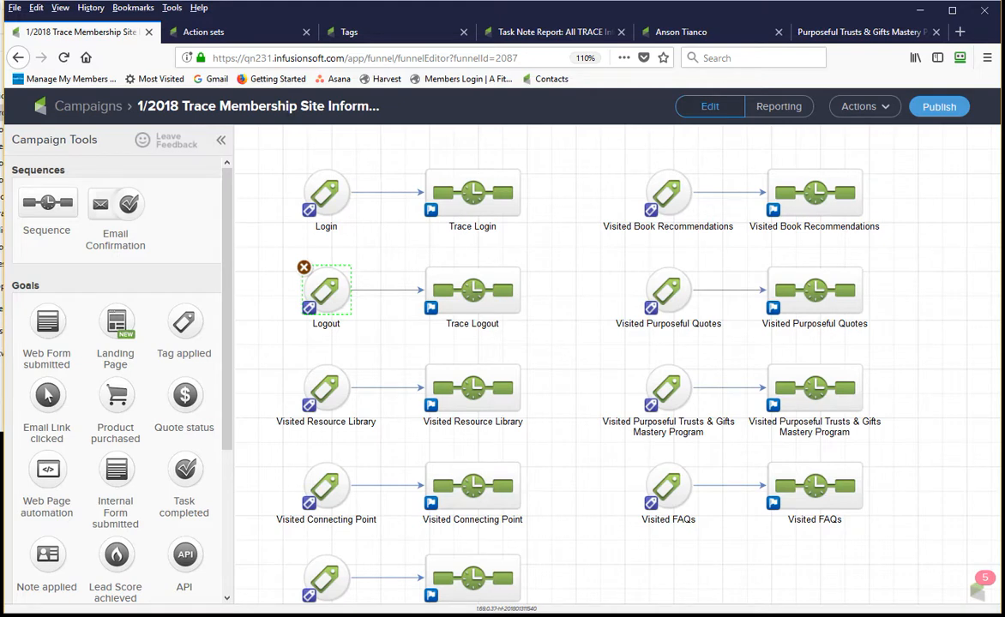
- Bring the WordPress Memberium Options window into view, examine its Login/Logout Actions settings, and put it away
{"action": "left_click_drag", "start_coordinate": [1, 51], "coordinate": [287, 2]}
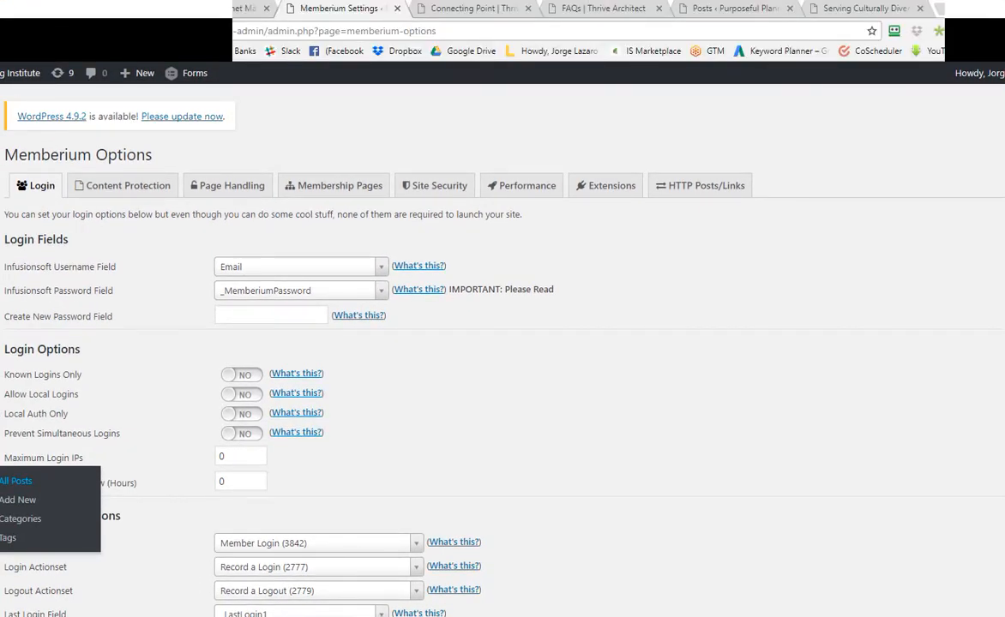
{"action": "left_click_drag", "start_coordinate": [1003, 0], "coordinate": [834, 105]}
{"action": "left_click_drag", "start_coordinate": [515, 111], "coordinate": [618, 45]}
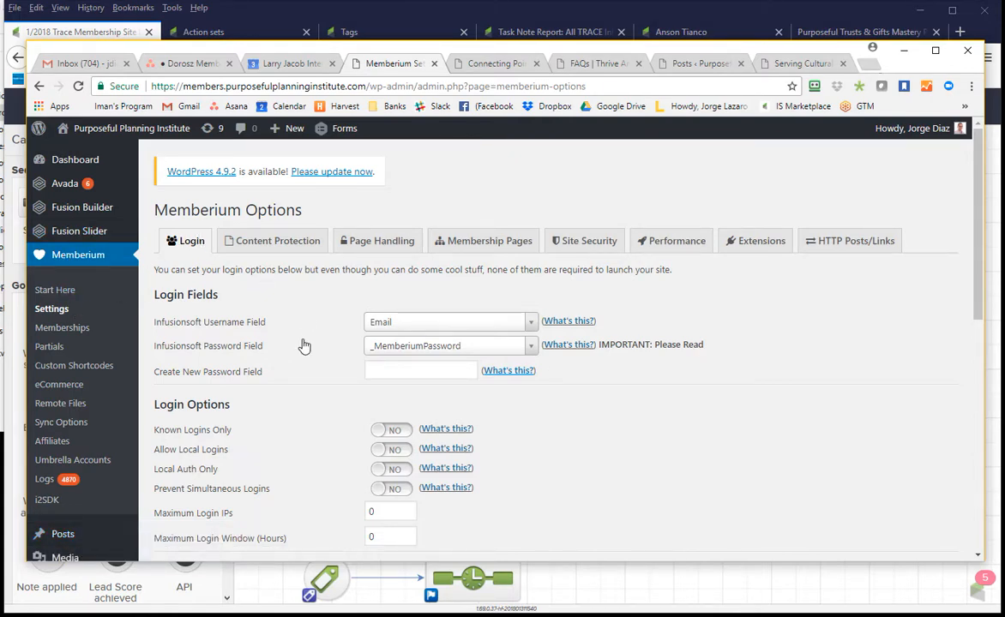
{"action": "scroll", "coordinate": [303, 346], "scroll_direction": "down", "scroll_amount": 3}
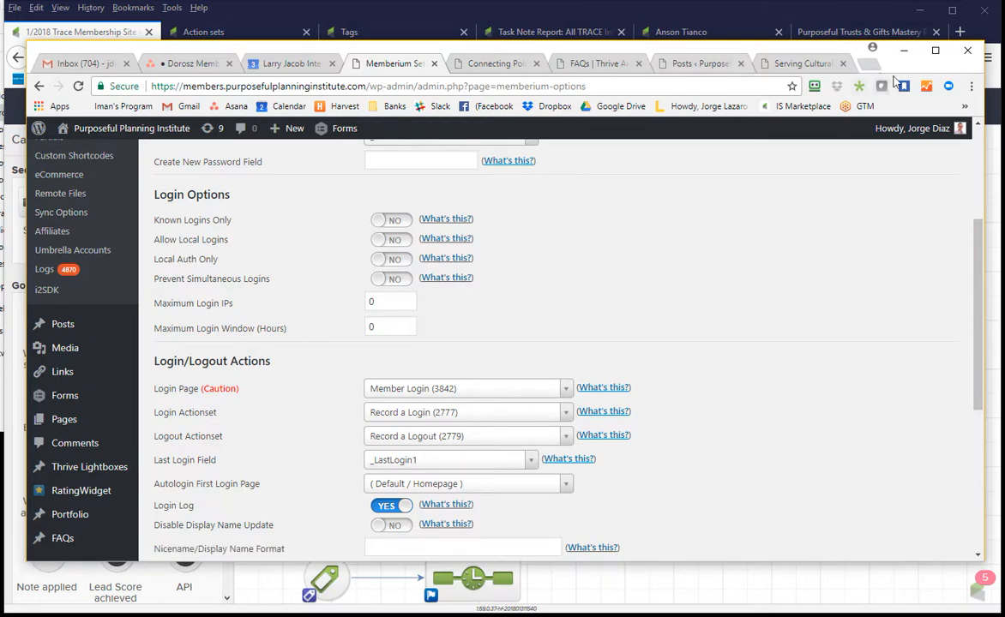
{"action": "left_click", "coordinate": [904, 51]}
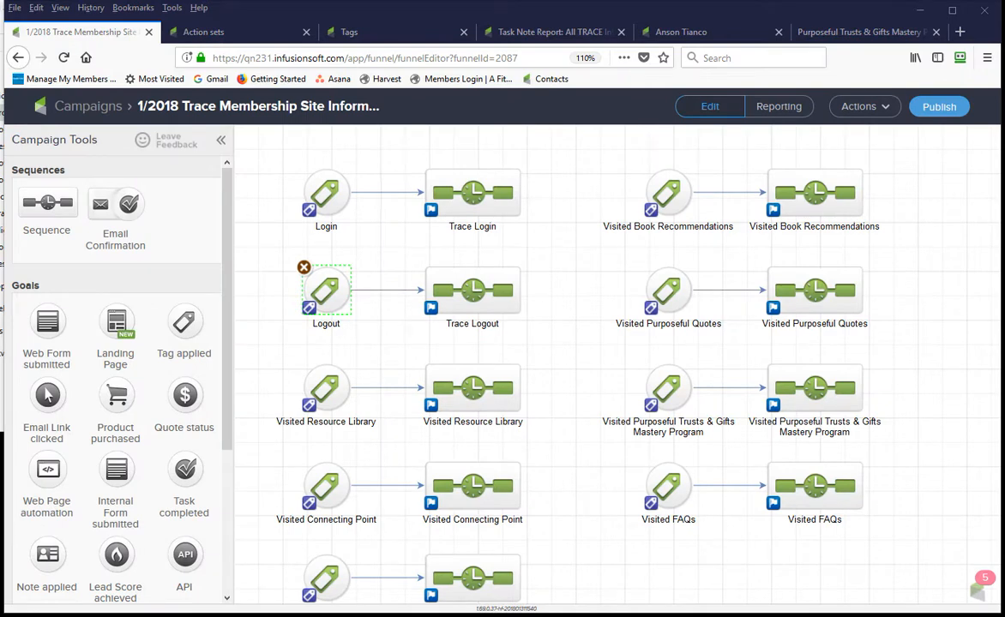
- Open the Record a Login action set, examine the tag it applies, and move its window out of view
{"action": "left_click", "coordinate": [204, 31]}
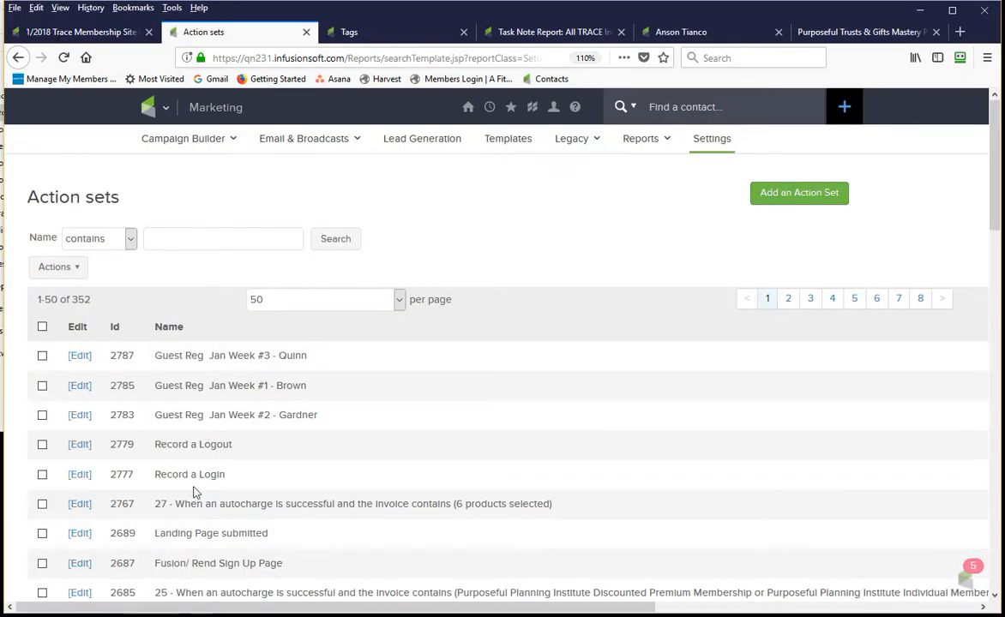
{"action": "left_click", "coordinate": [83, 477]}
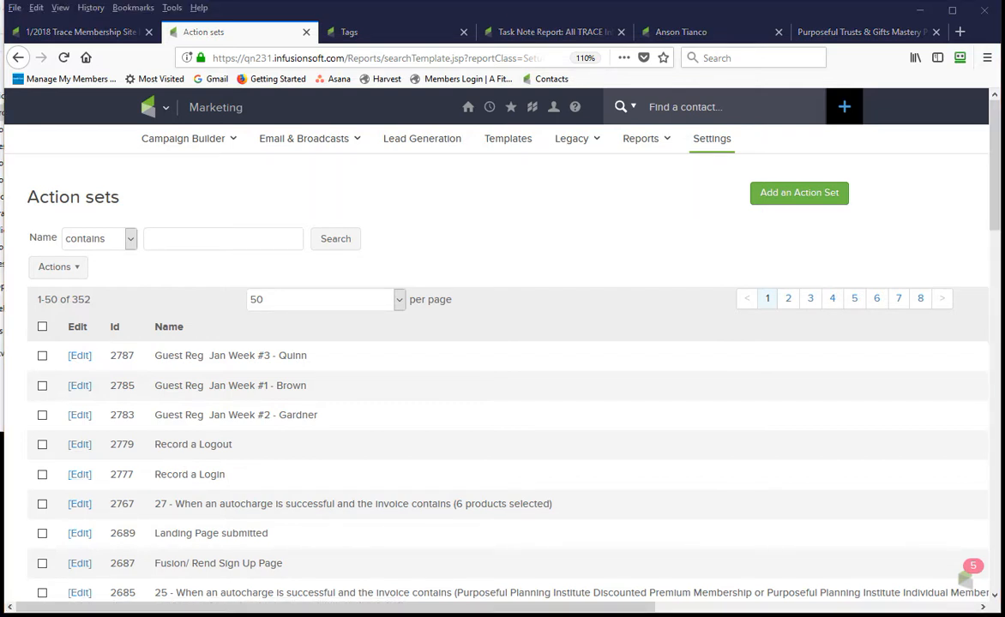
{"action": "left_click_drag", "start_coordinate": [0, 77], "coordinate": [478, 27]}
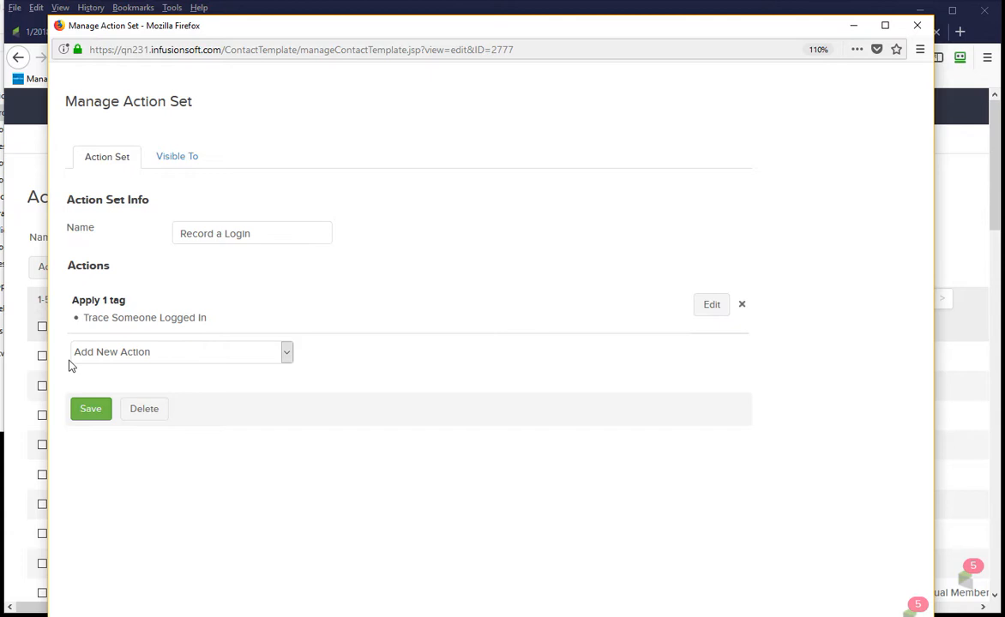
{"action": "left_click_drag", "start_coordinate": [206, 318], "coordinate": [86, 318]}
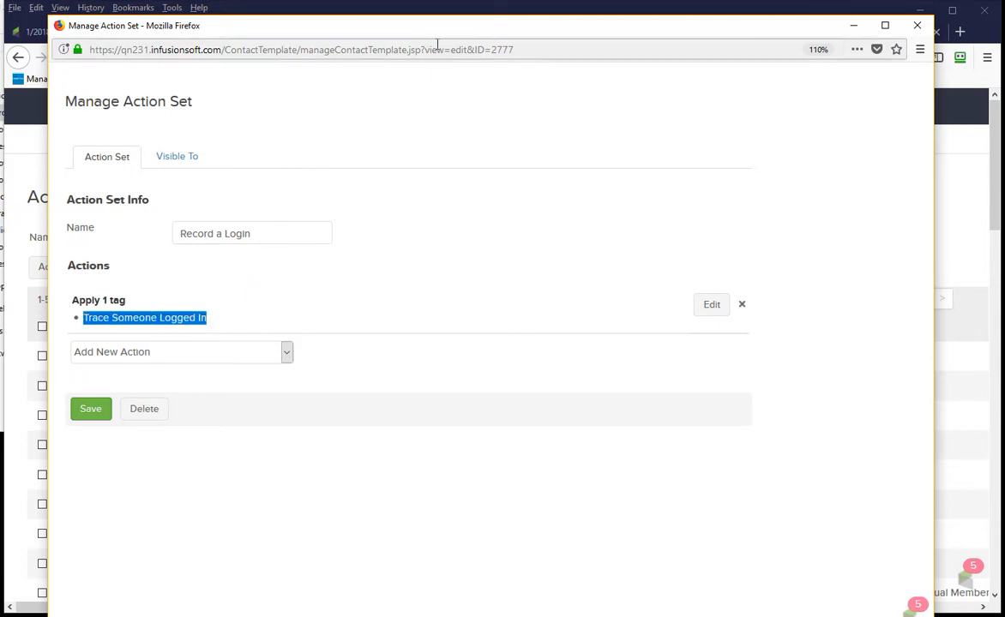
{"action": "left_click_drag", "start_coordinate": [507, 29], "coordinate": [0, 69]}
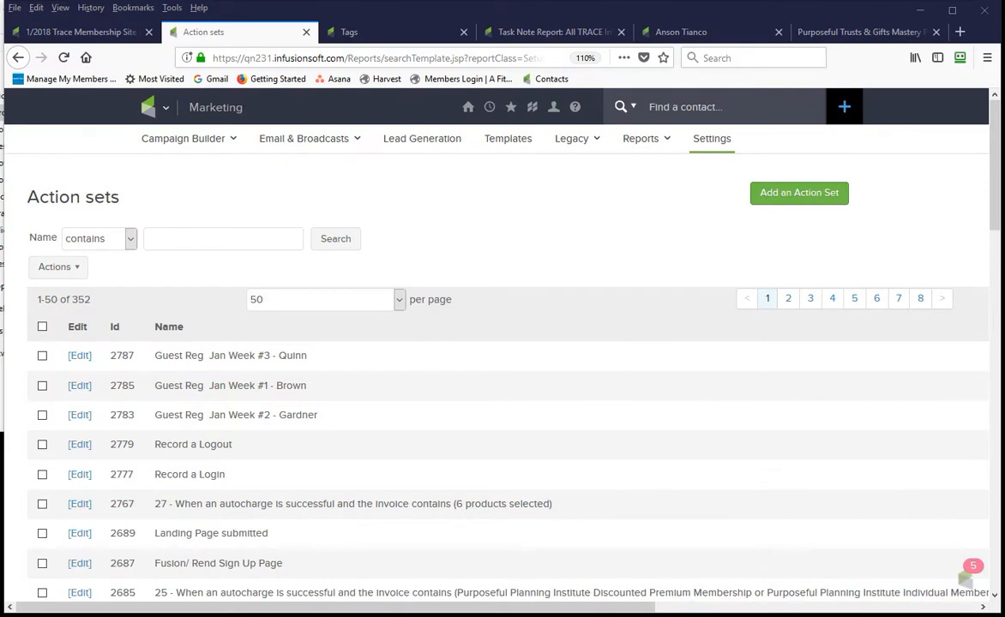
- Return to the campaign and check which tag achieves the Login goal, leaving its configuration without saving
{"action": "left_click", "coordinate": [137, 32]}
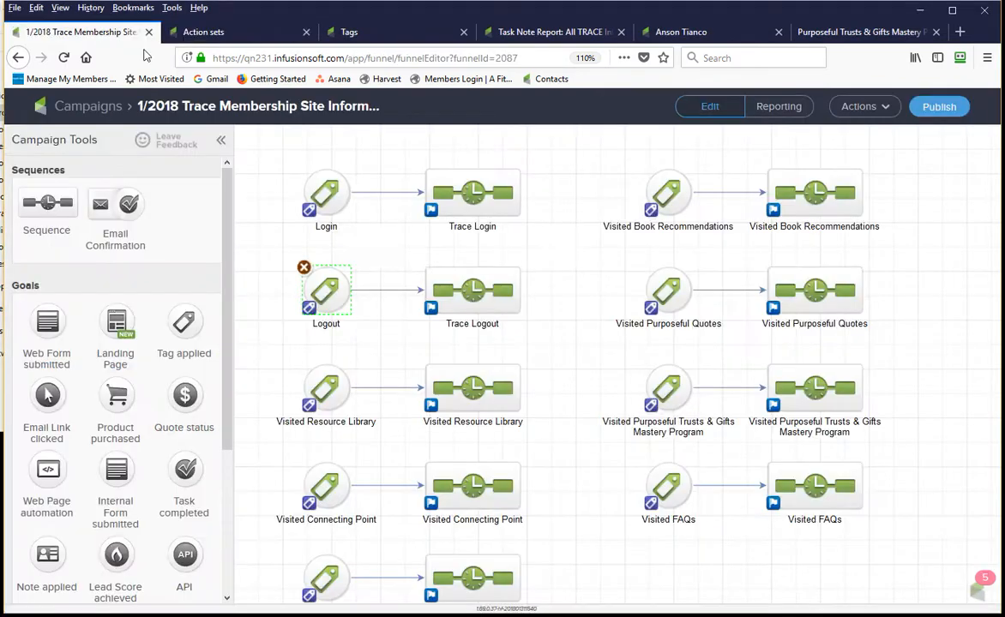
{"action": "left_click", "coordinate": [329, 197]}
{"action": "double_click", "coordinate": [330, 199]}
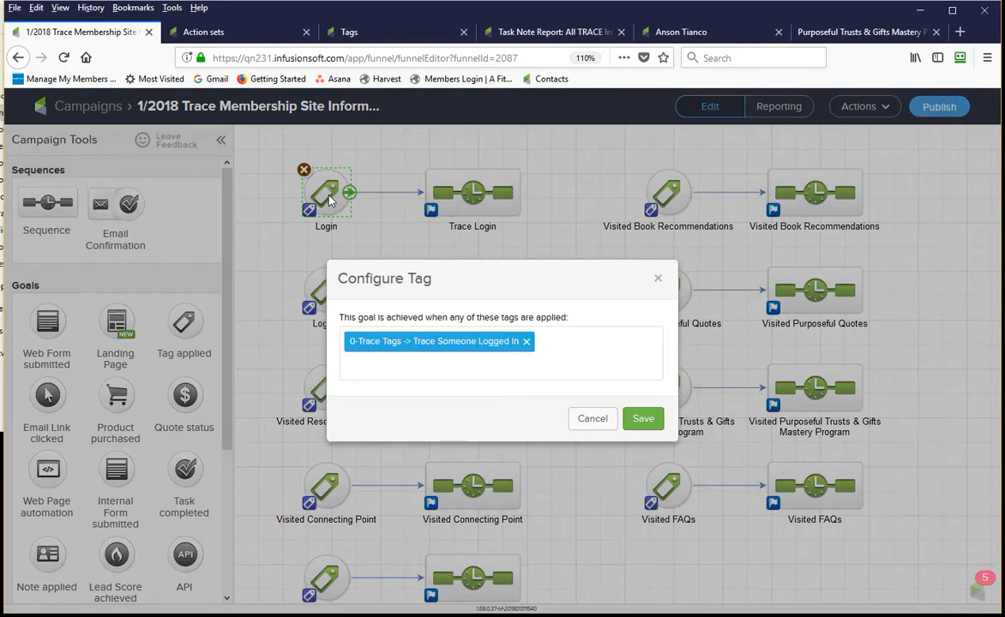
{"action": "left_click", "coordinate": [588, 417]}
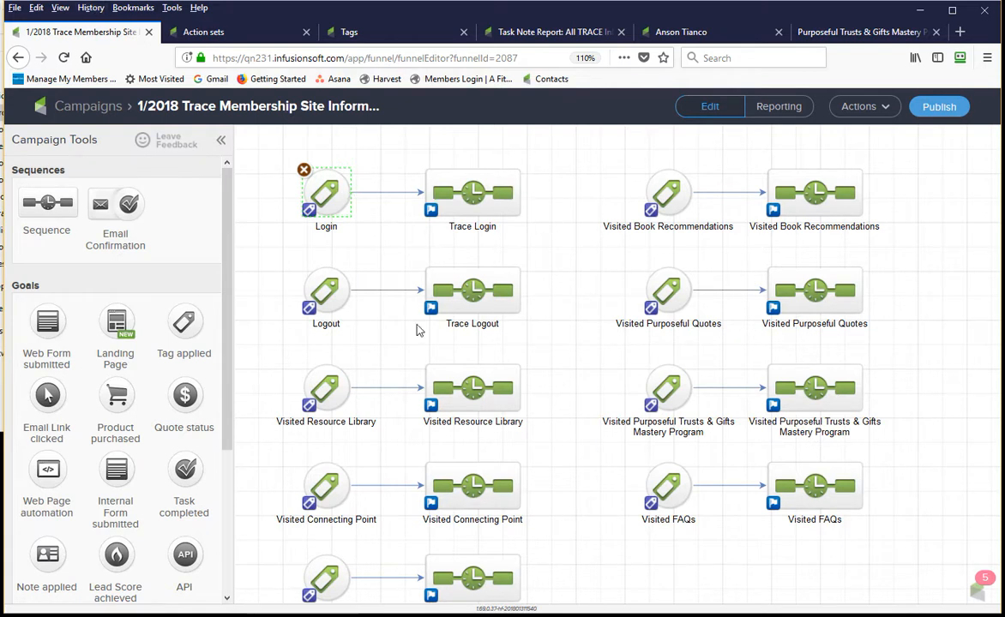
- Check which tag achieves the Visited Connecting Point goal and dismiss its configuration
{"action": "left_click", "coordinate": [329, 485]}
{"action": "double_click", "coordinate": [329, 486]}
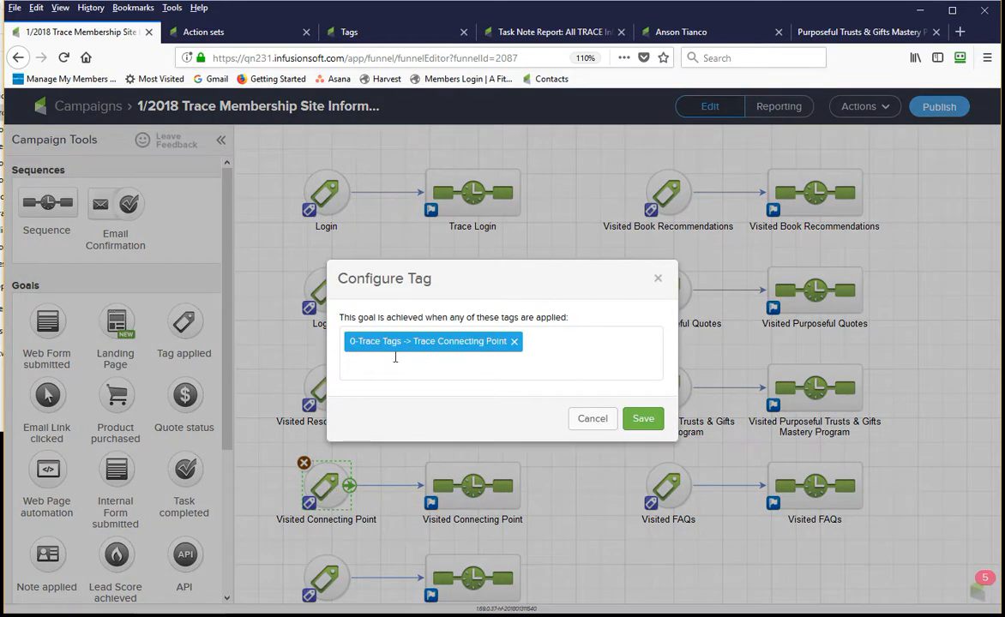
{"action": "left_click", "coordinate": [658, 281]}
- Look up the ID of the Trace Connecting Point tag in the tag list and highlight it
{"action": "left_click", "coordinate": [349, 33]}
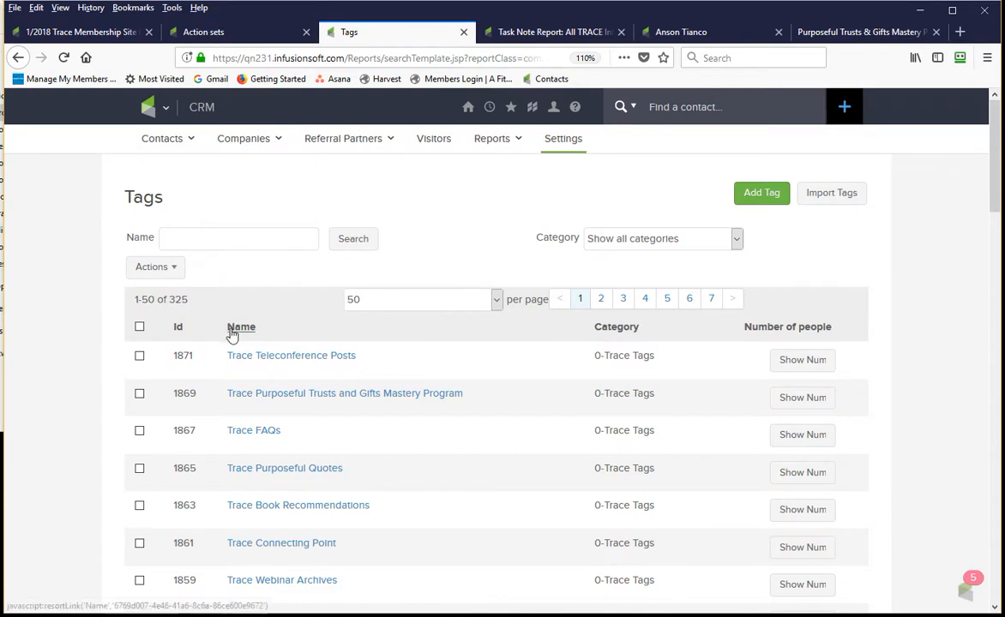
{"action": "scroll", "coordinate": [231, 334], "scroll_direction": "down", "scroll_amount": 3}
{"action": "double_click", "coordinate": [183, 291]}
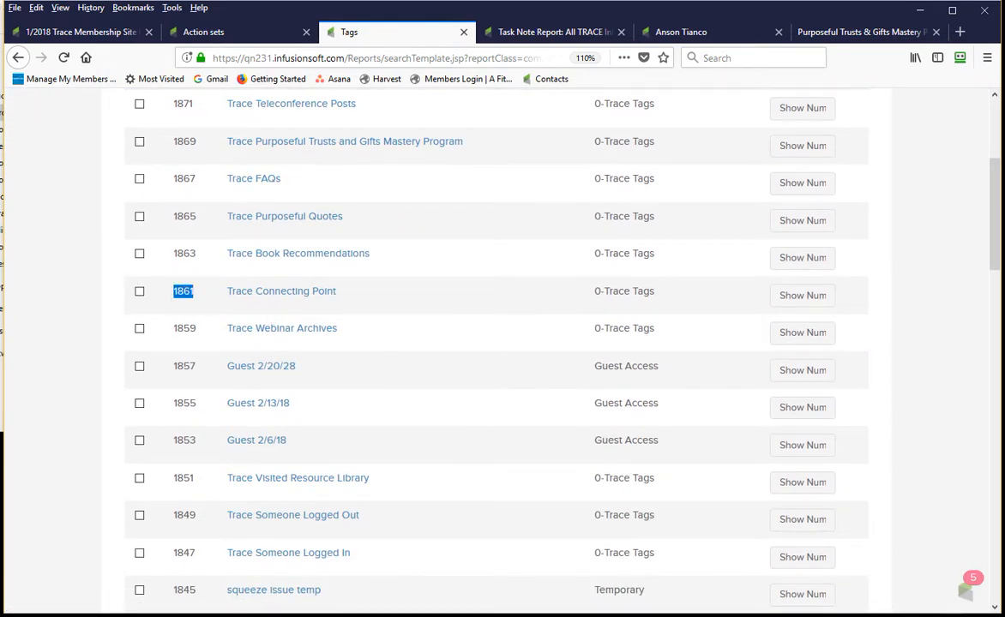
- Bring up the Connecting Point page in Thrive Architect, examine its custom HTML tag shortcode, and close the code without saving
{"action": "left_click_drag", "start_coordinate": [0, 138], "coordinate": [545, 61]}
{"action": "scroll", "coordinate": [467, 319], "scroll_direction": "up", "scroll_amount": 3}
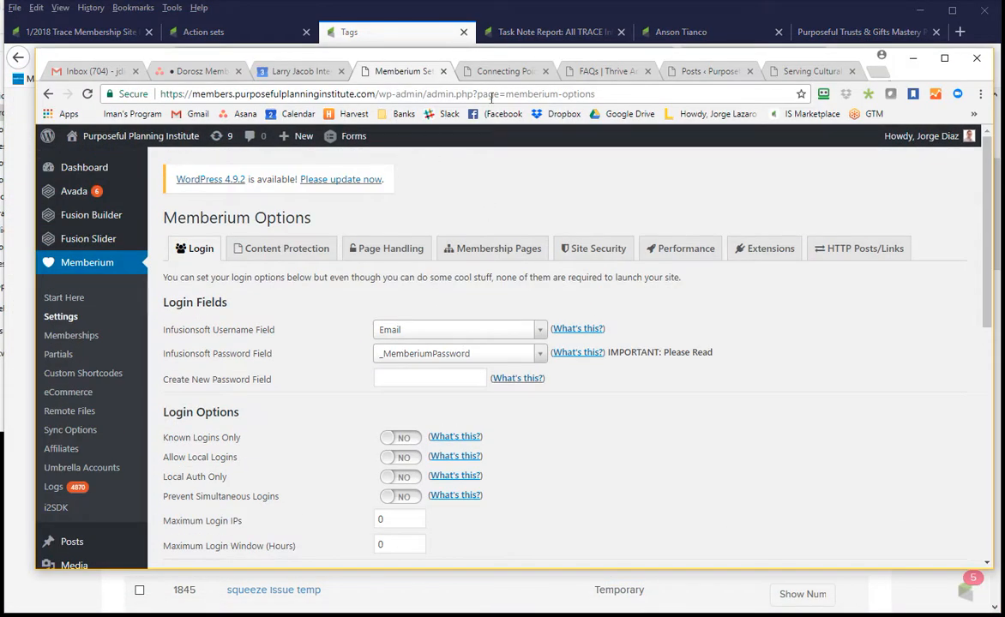
{"action": "left_click", "coordinate": [517, 75]}
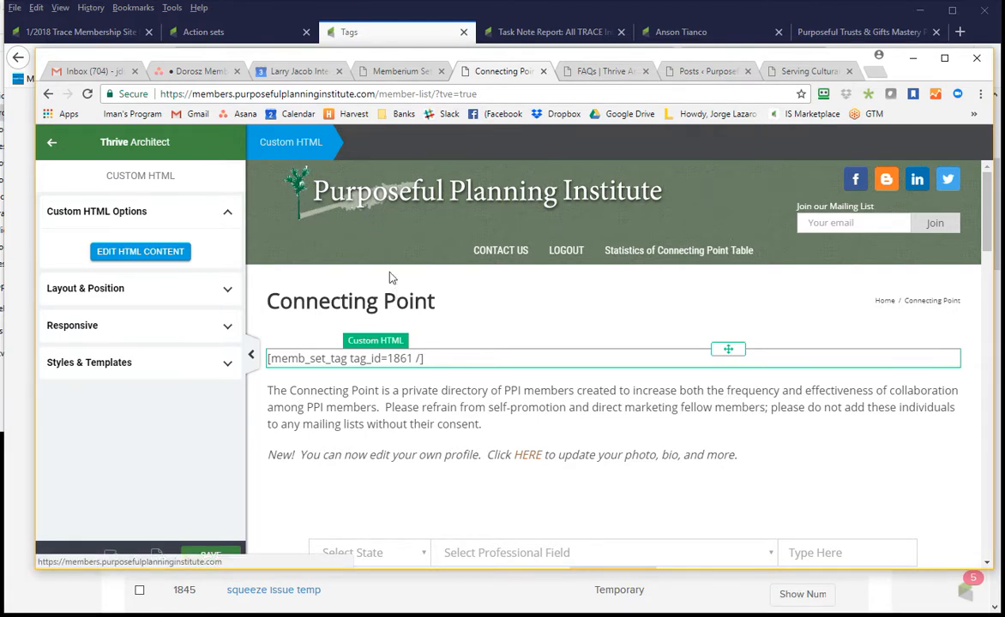
{"action": "left_click", "coordinate": [126, 252]}
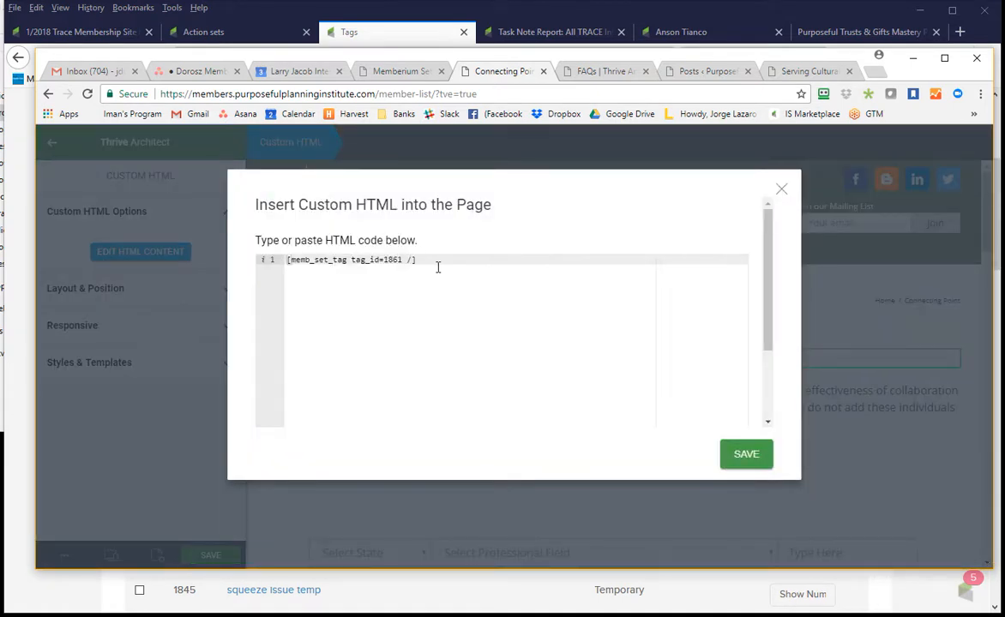
{"action": "key", "text": "ctrl+a"}
{"action": "left_click", "coordinate": [394, 273]}
{"action": "left_click", "coordinate": [779, 190]}
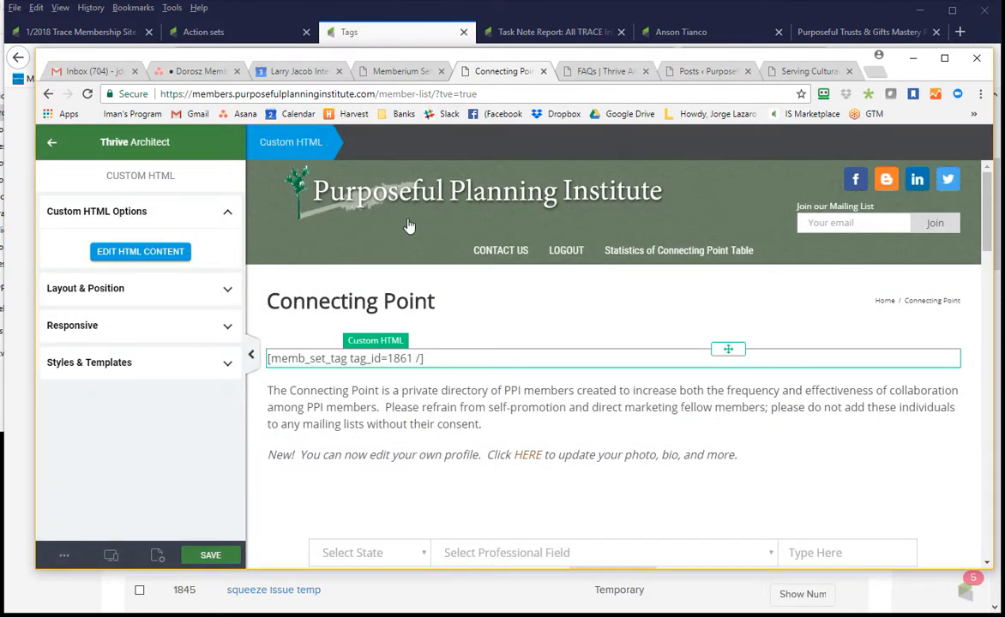
- Inspect the title of the Visited Connecting Point note in the campaign's sequence of the same name, and return to the sequence
{"action": "left_click", "coordinate": [79, 32]}
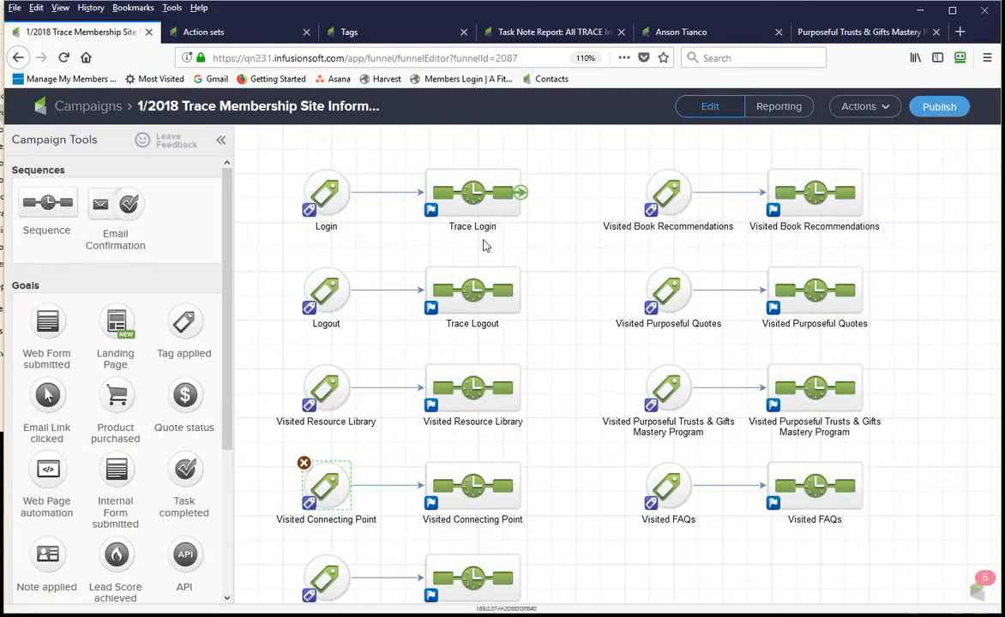
{"action": "double_click", "coordinate": [472, 482]}
{"action": "double_click", "coordinate": [409, 194]}
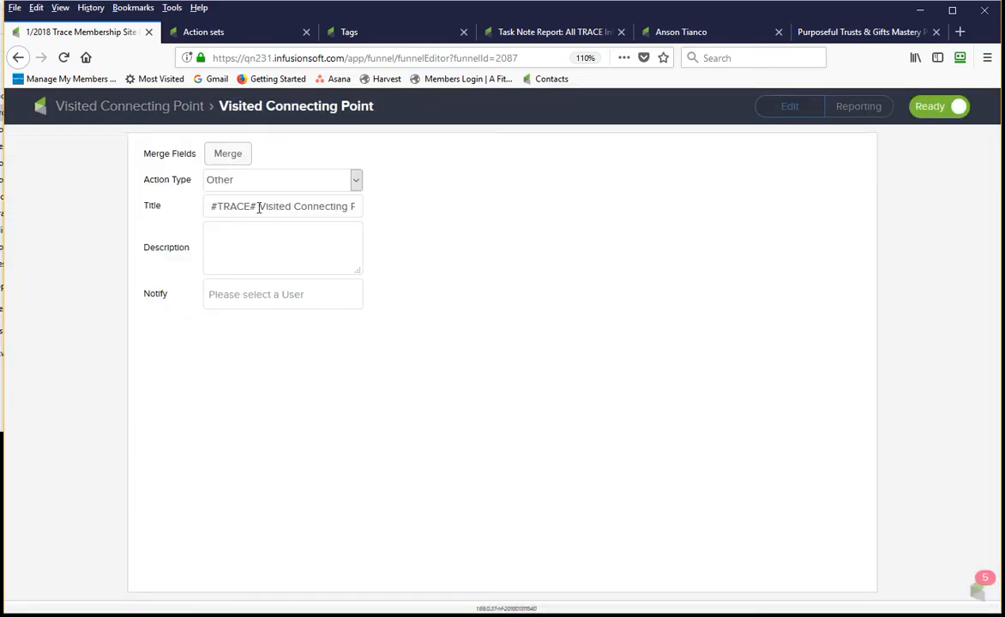
{"action": "left_click_drag", "start_coordinate": [257, 206], "coordinate": [366, 213]}
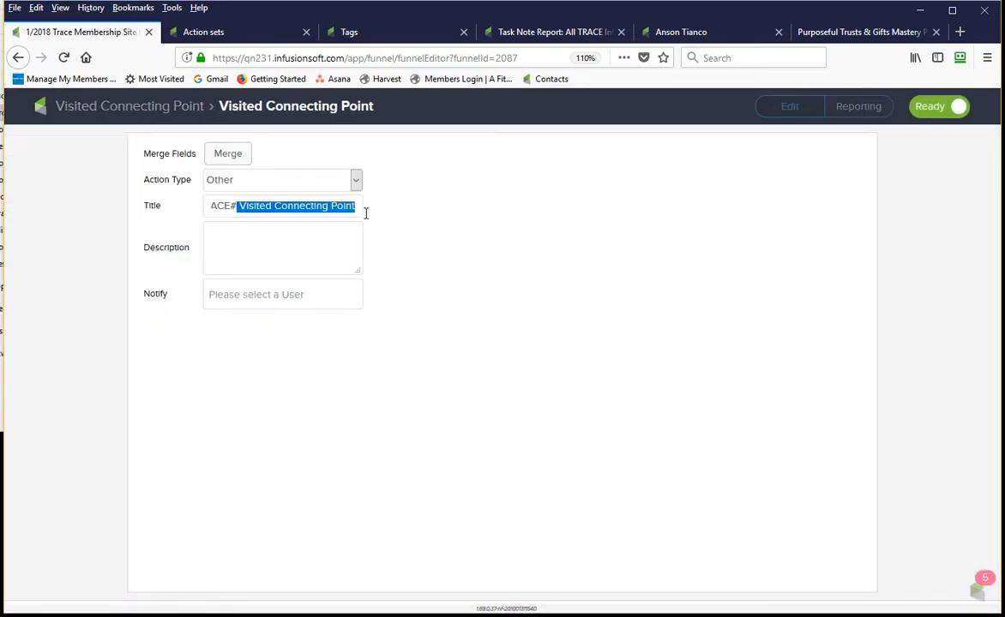
{"action": "left_click", "coordinate": [102, 106]}
- Check which tag the Visited Connecting Point sequence removes, cancel the configuration, and return to the campaign overview
{"action": "double_click", "coordinate": [572, 203]}
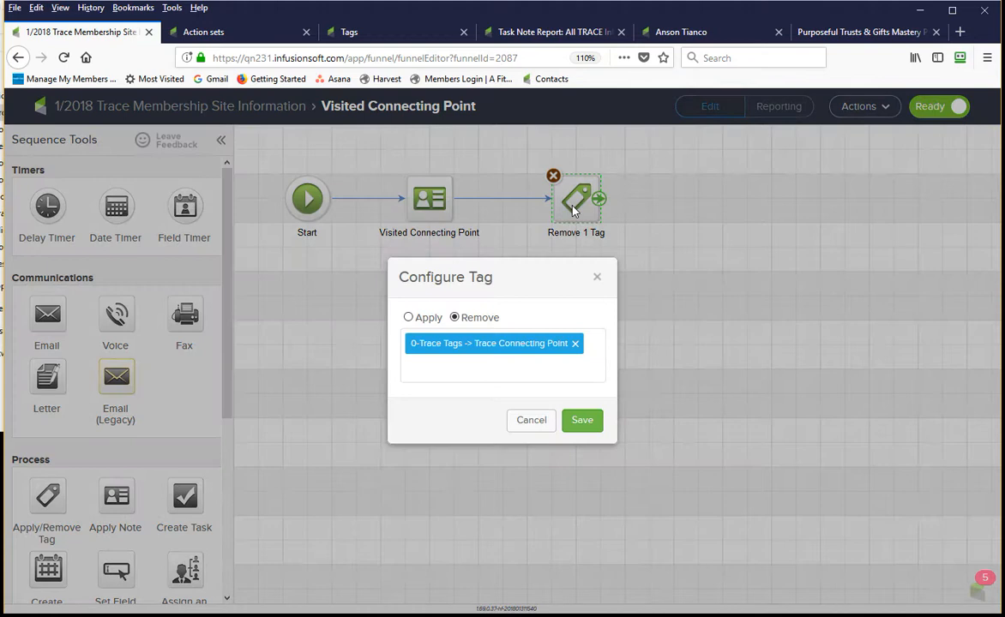
{"action": "left_click", "coordinate": [531, 420]}
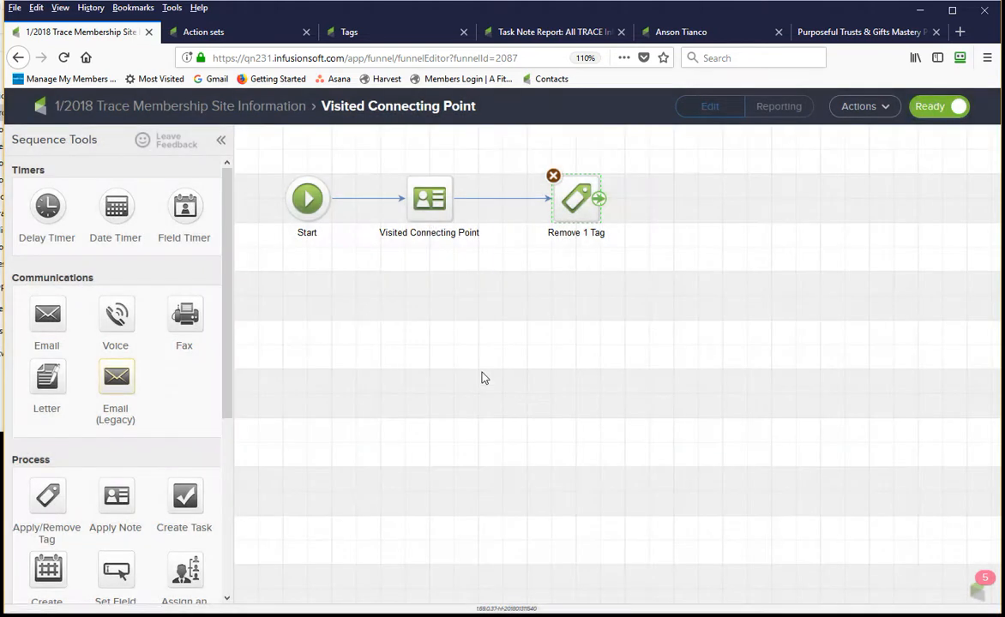
{"action": "left_click", "coordinate": [172, 112]}
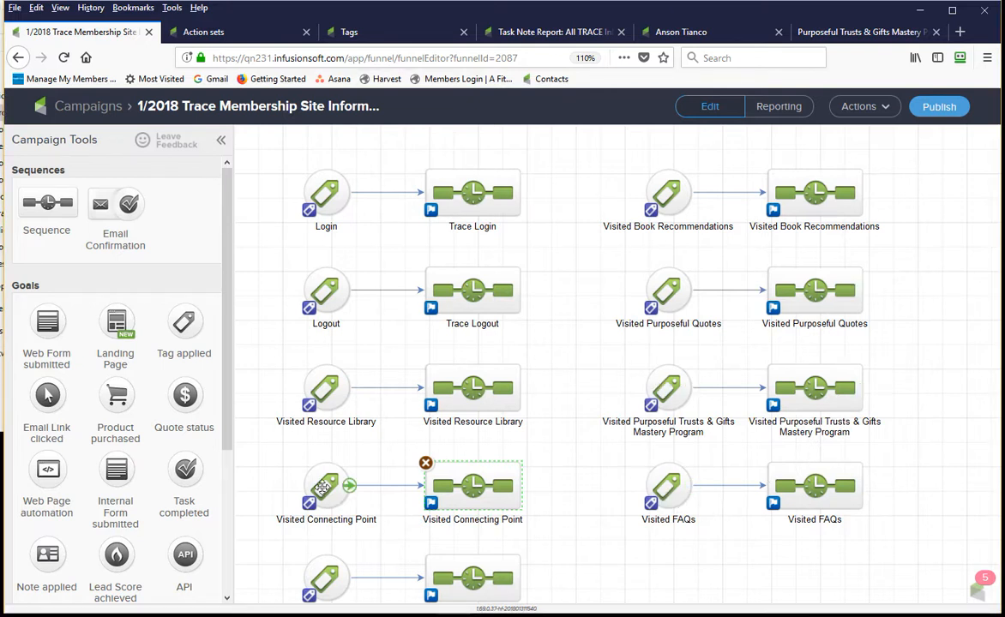
- Select the Teleconference Posts goal in the campaign
{"action": "scroll", "coordinate": [610, 571], "scroll_direction": "down", "scroll_amount": 2}
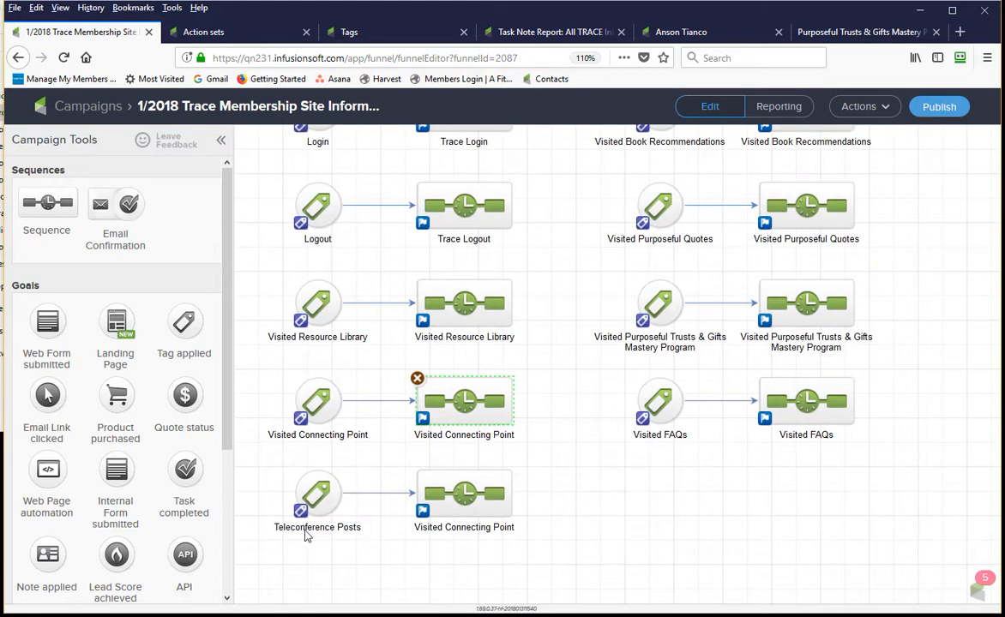
{"action": "left_click", "coordinate": [316, 496]}
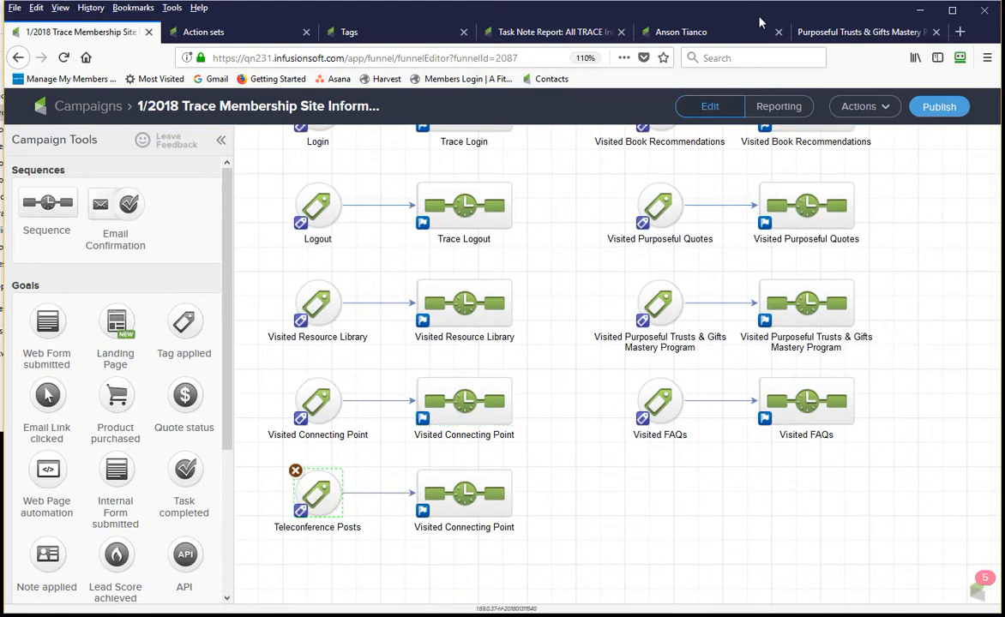
{"action": "left_click_drag", "start_coordinate": [761, 22], "coordinate": [0, 96]}
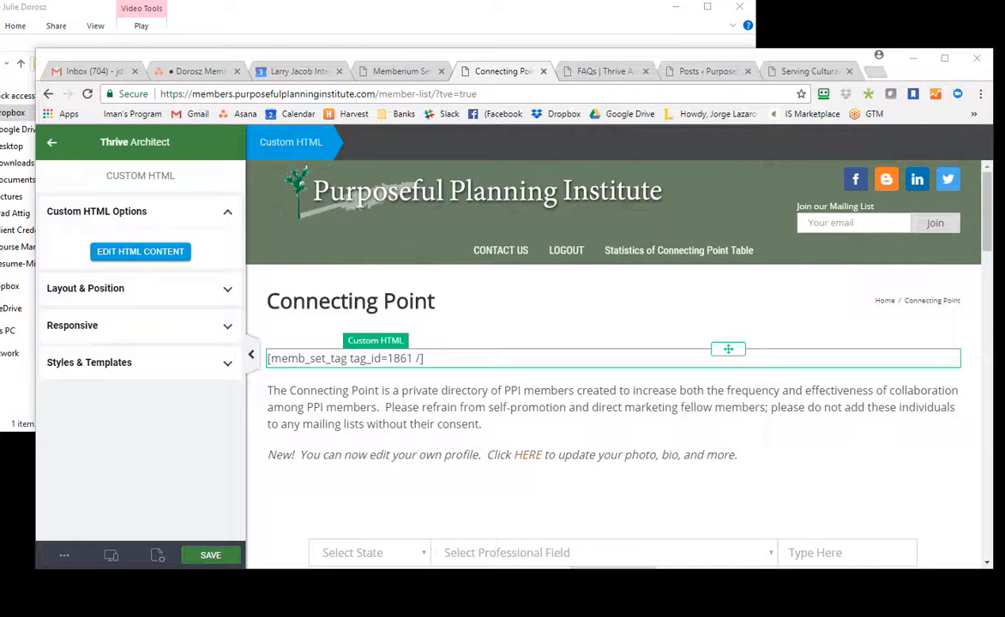
{"action": "left_click", "coordinate": [797, 71]}
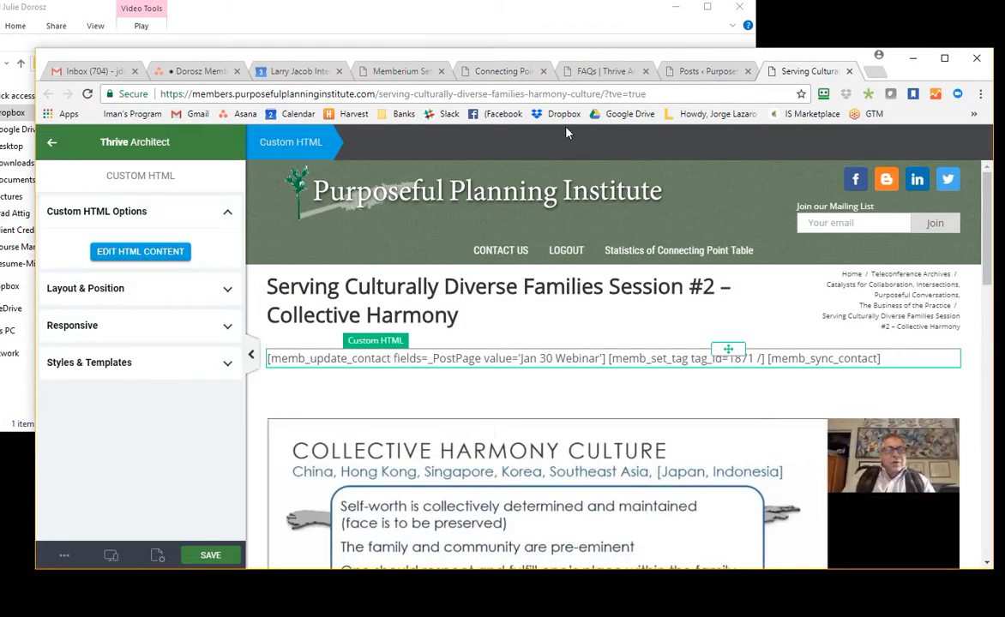
{"action": "left_click", "coordinate": [686, 71]}
{"action": "left_click", "coordinate": [591, 71]}
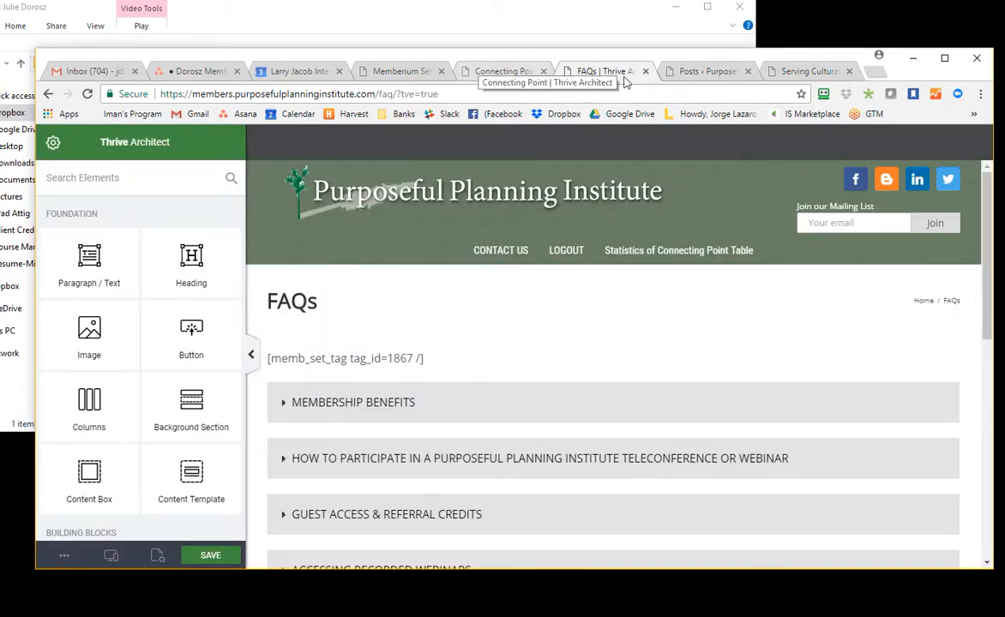
- Switch to the membership site in Firefox, open the member dashboard from the Purposeful Trusts & Gifts page, and view its content tiles
{"action": "left_click_drag", "start_coordinate": [0, 77], "coordinate": [437, 23]}
{"action": "left_click", "coordinate": [700, 50]}
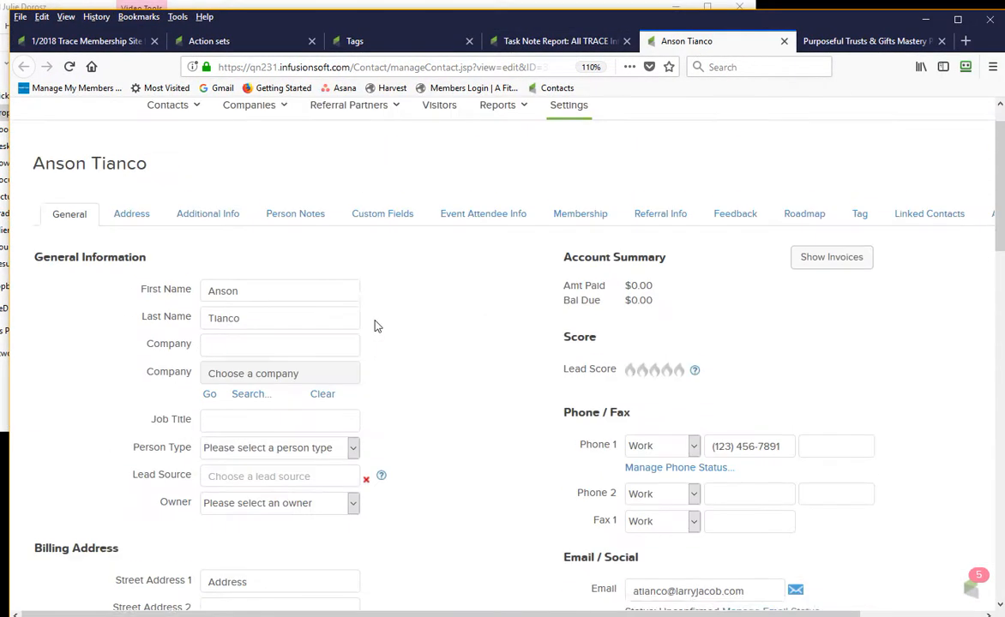
{"action": "left_click", "coordinate": [848, 43]}
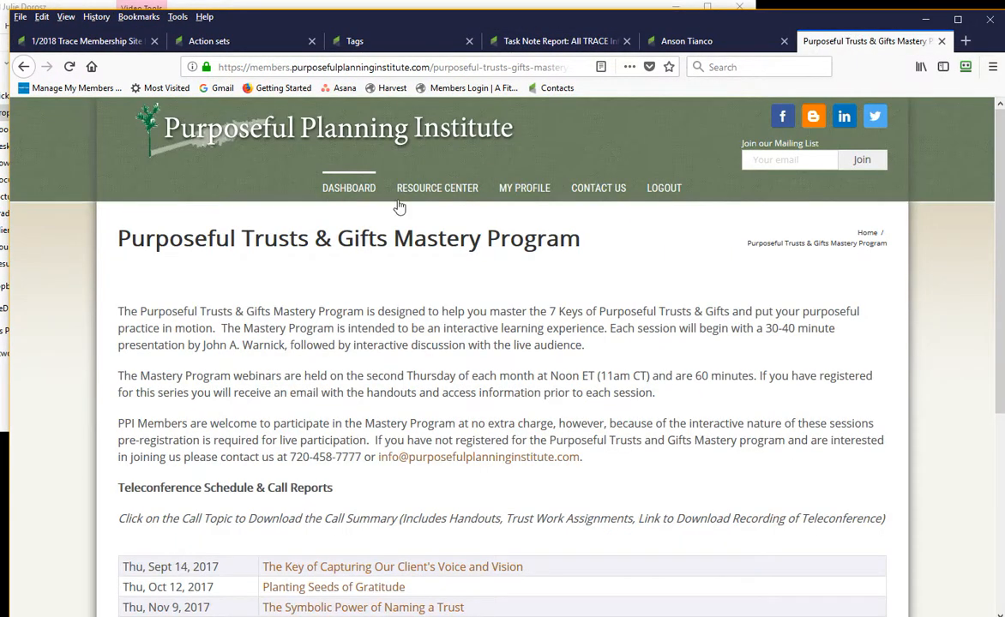
{"action": "mouse_move", "coordinate": [349, 191]}
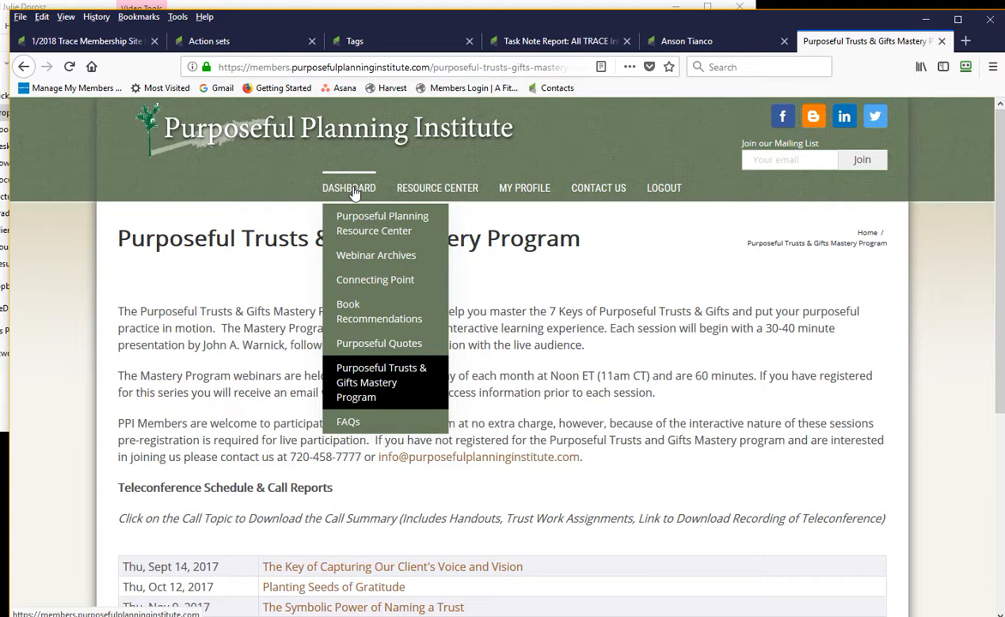
{"action": "left_click", "coordinate": [354, 190]}
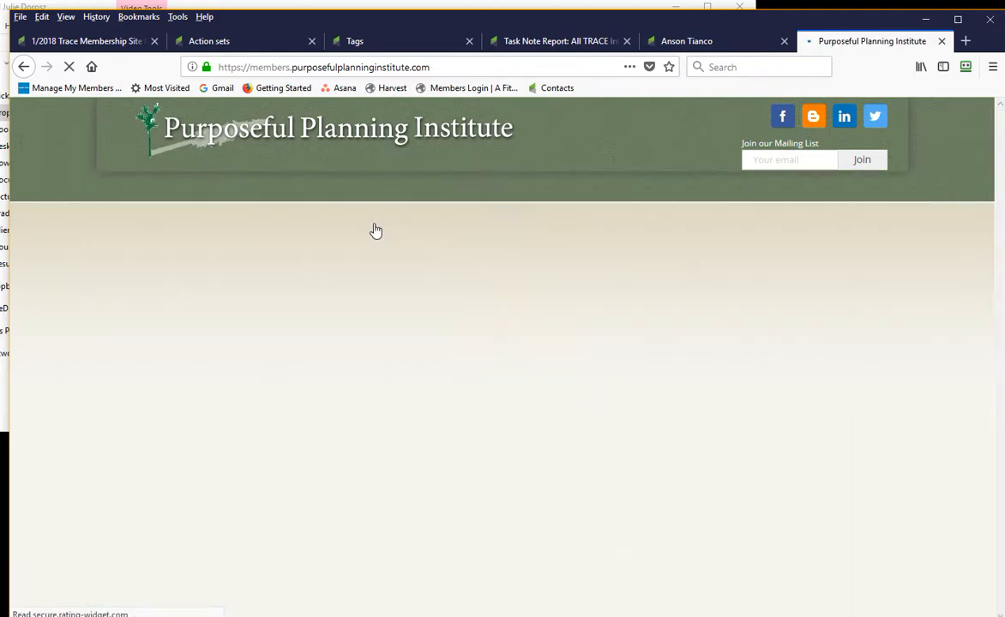
{"action": "scroll", "coordinate": [506, 476], "scroll_direction": "down", "scroll_amount": 1}
{"action": "scroll", "coordinate": [506, 476], "scroll_direction": "down", "scroll_amount": 3}
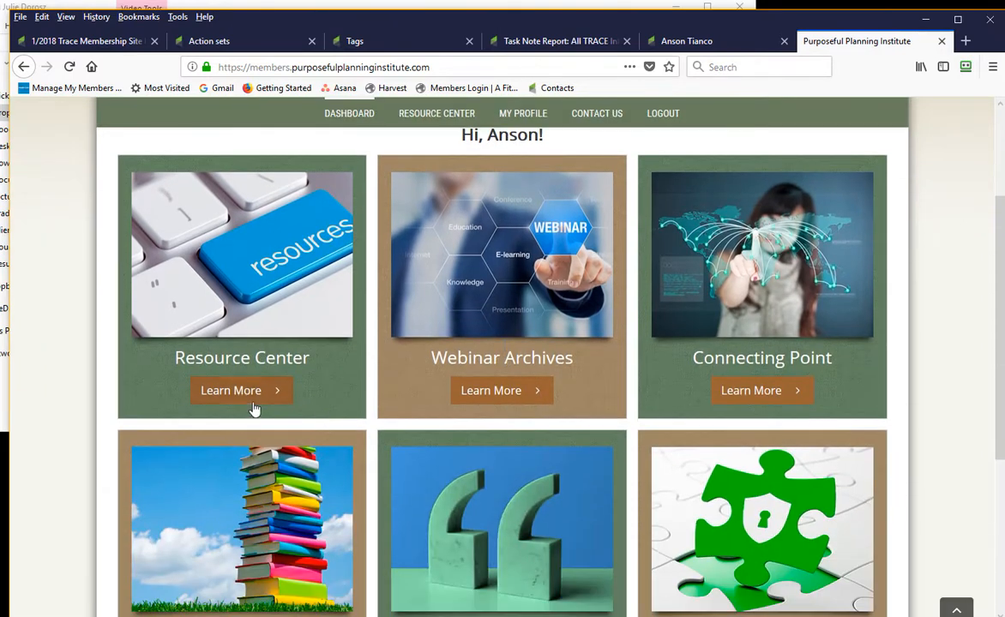
- Look through the Webinar Archives and open the post "Serving Culturally Diverse Families Session #2 – Collective Harmony"
{"action": "left_click", "coordinate": [509, 394]}
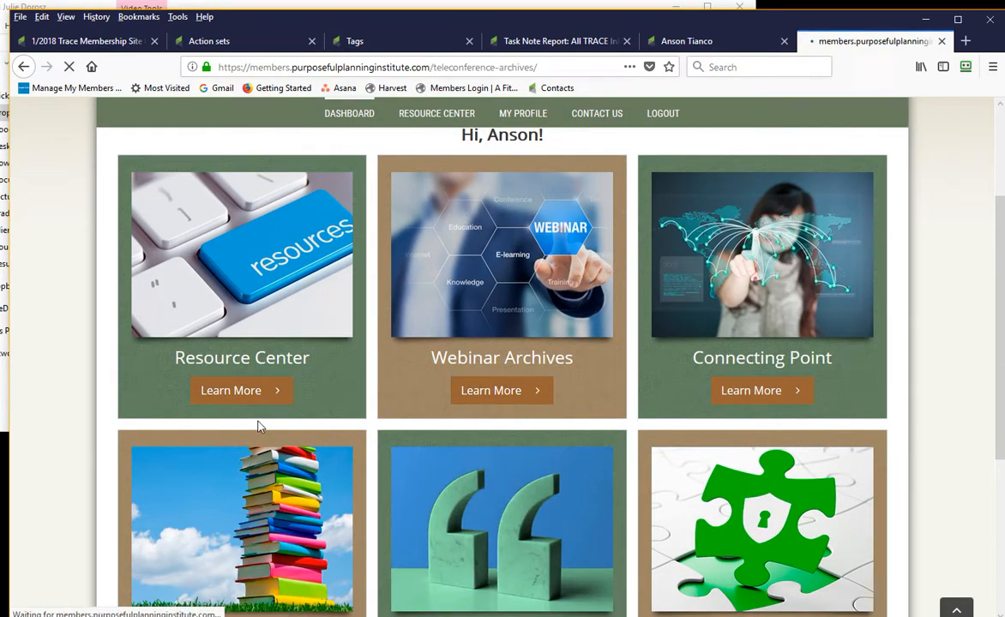
{"action": "scroll", "coordinate": [277, 259], "scroll_direction": "down", "scroll_amount": 5}
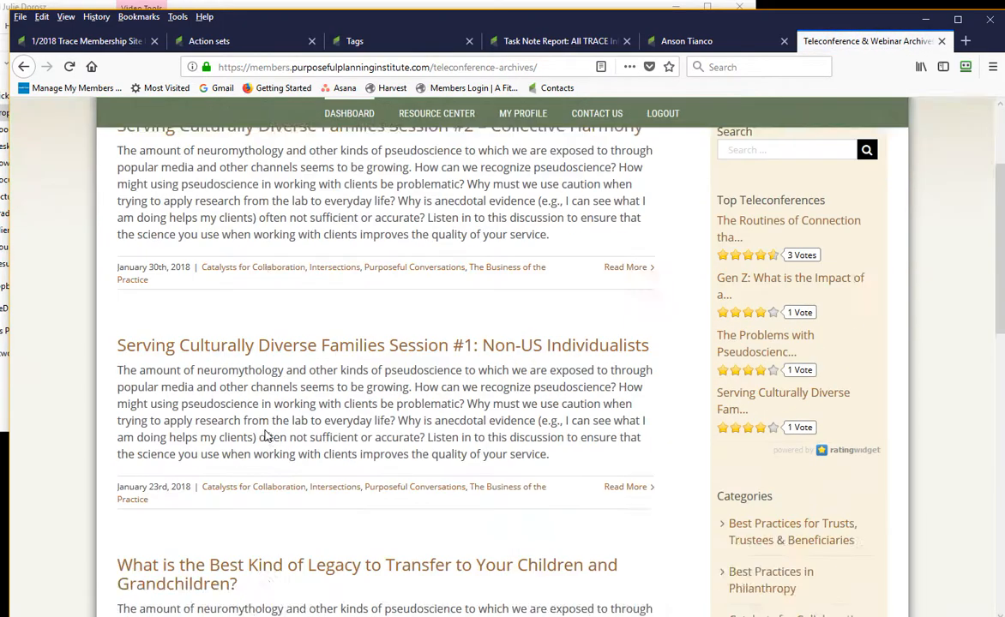
{"action": "scroll", "coordinate": [257, 219], "scroll_direction": "up", "scroll_amount": 5}
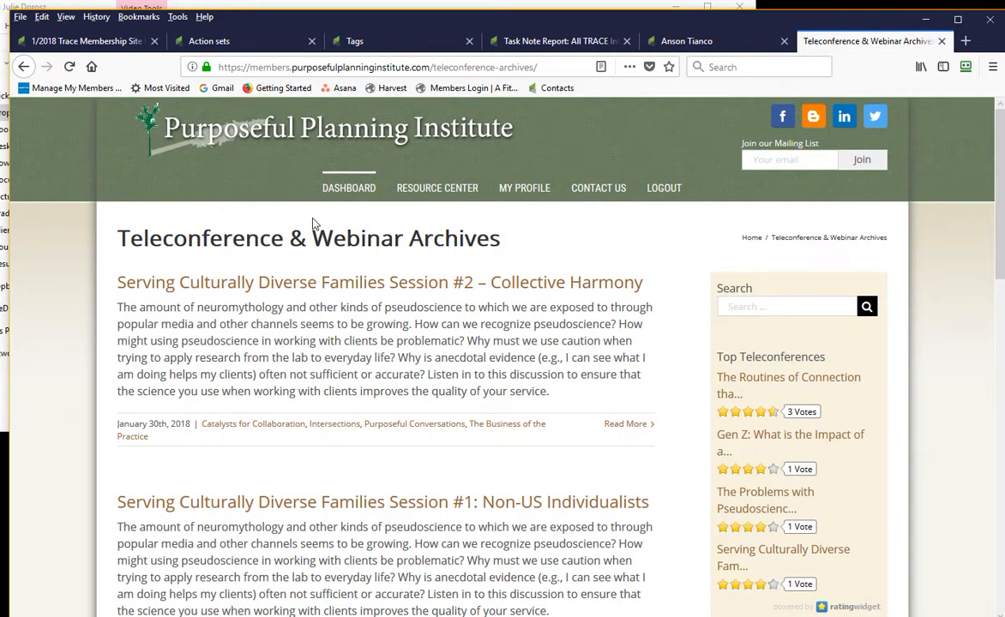
{"action": "scroll", "coordinate": [332, 296], "scroll_direction": "down", "scroll_amount": 9}
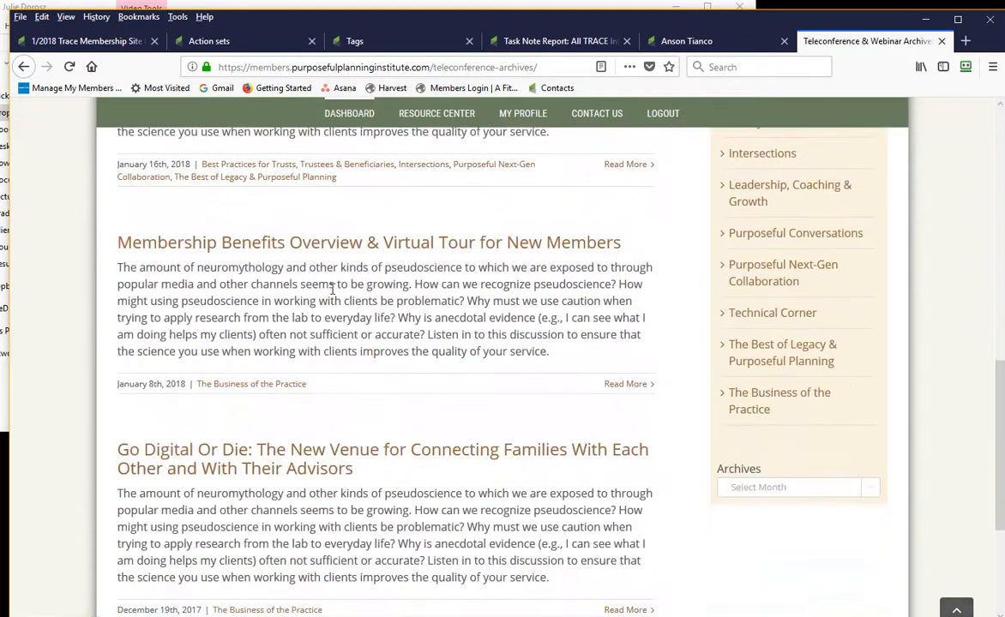
{"action": "scroll", "coordinate": [333, 293], "scroll_direction": "up", "scroll_amount": 9}
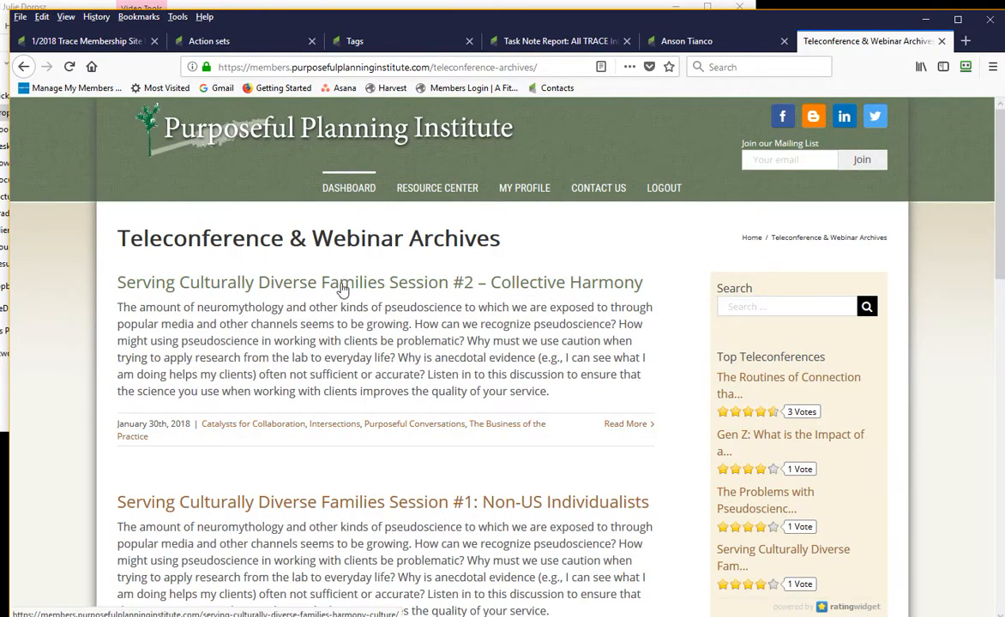
{"action": "left_click", "coordinate": [341, 289]}
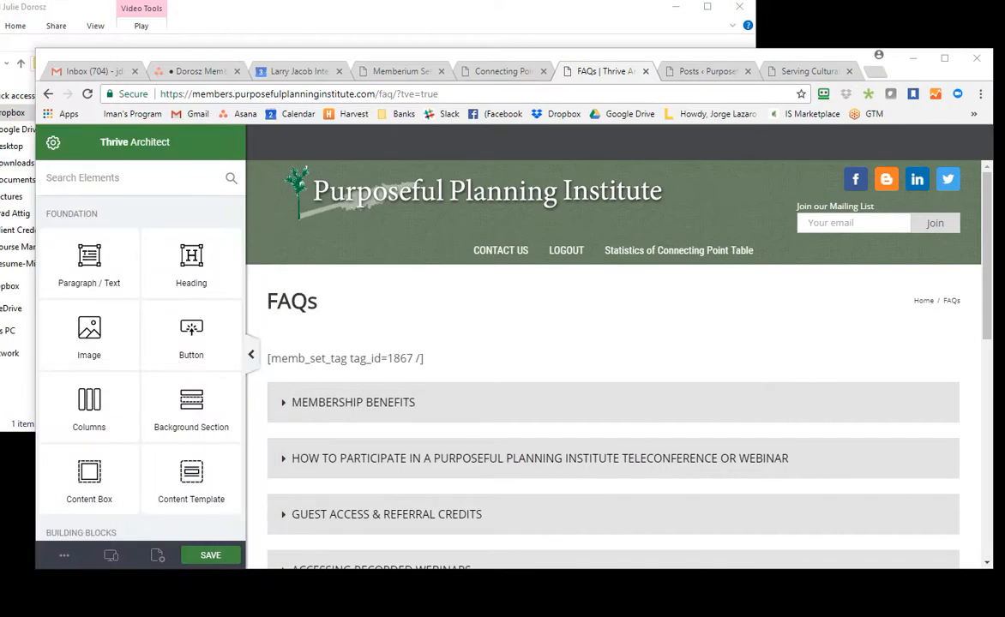
- Switch to Chrome and open the custom HTML code of the Serving Culturally Diverse Families Session #2 post in Thrive Architect
{"action": "left_click", "coordinate": [723, 74]}
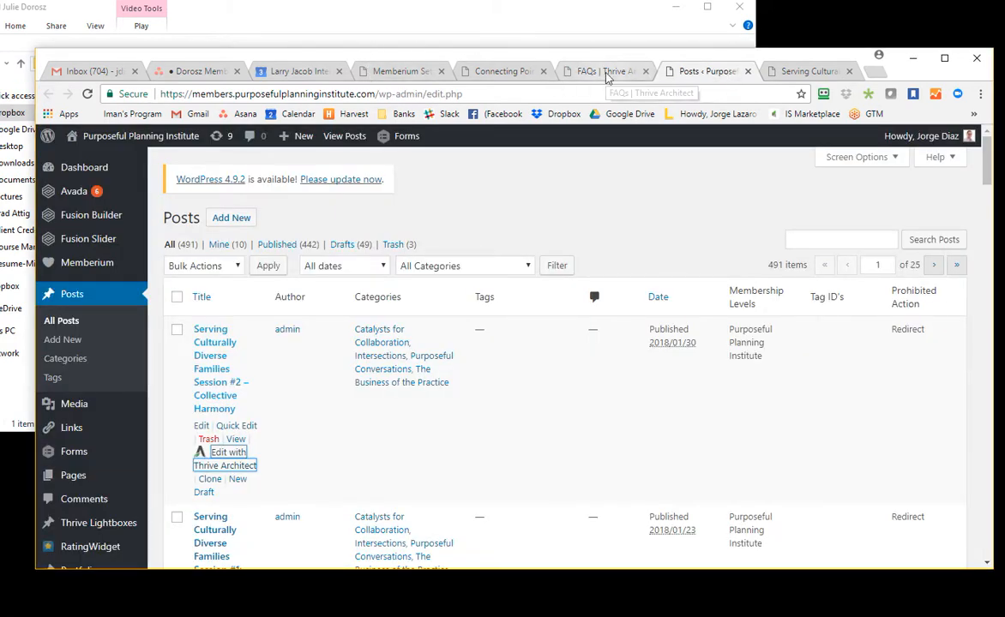
{"action": "left_click", "coordinate": [394, 71]}
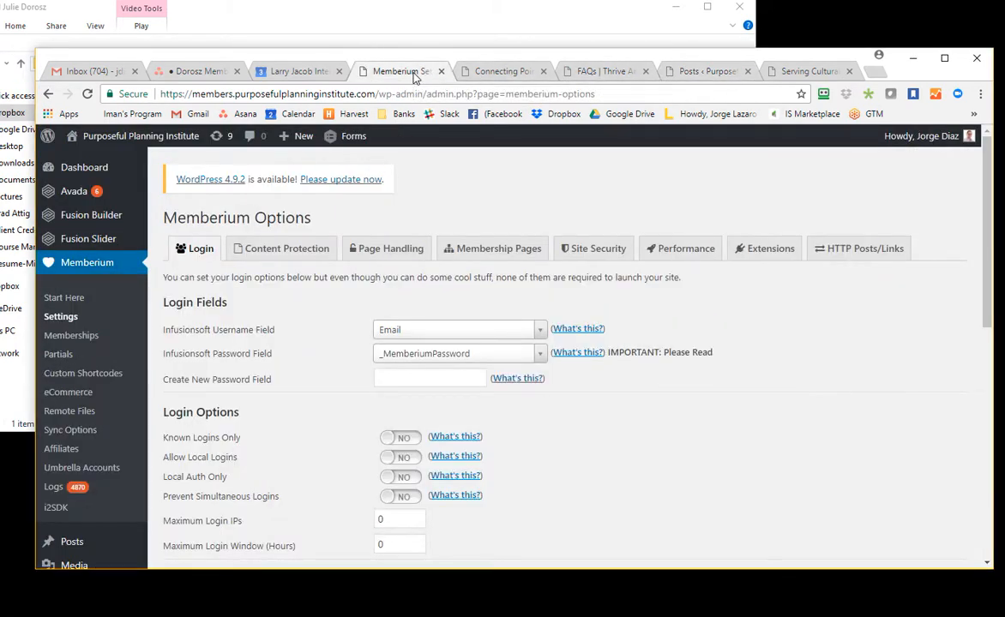
{"action": "left_click", "coordinate": [686, 71]}
{"action": "left_click", "coordinate": [792, 71]}
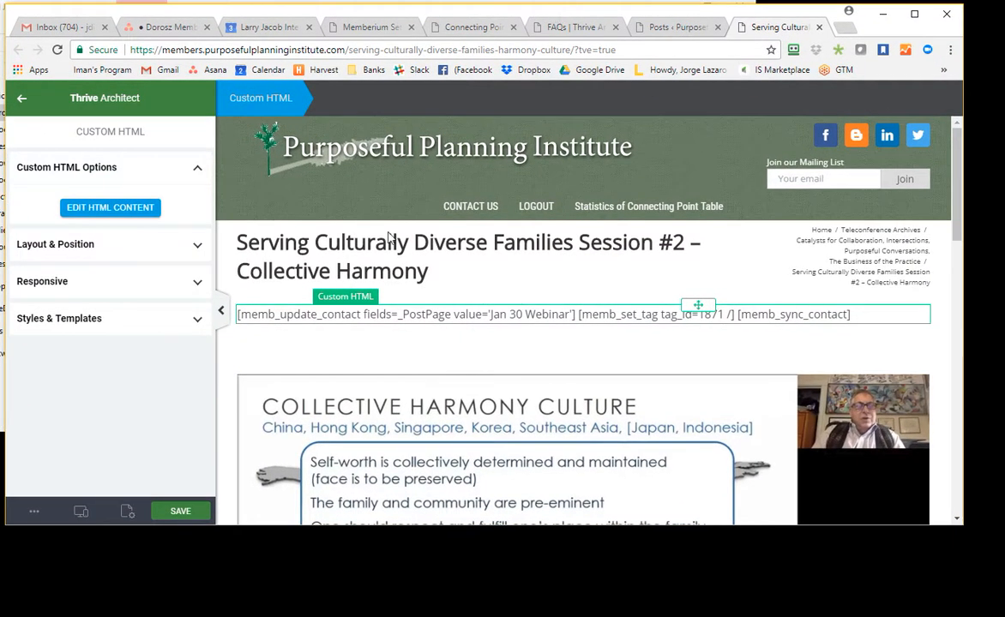
{"action": "left_click", "coordinate": [122, 207]}
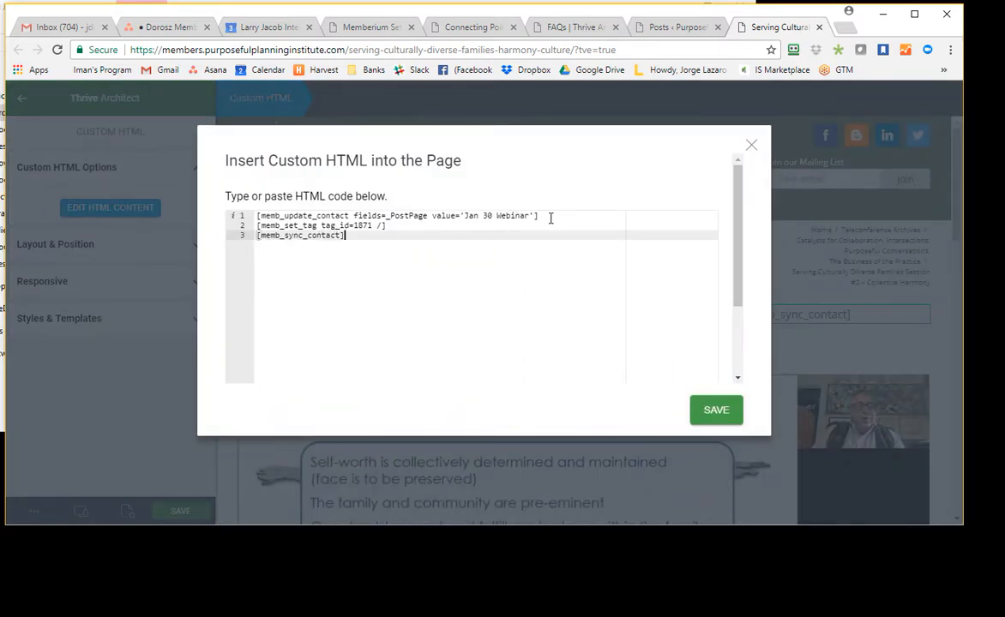
- Highlight the memb_set_tag shortcode, look up tag ID 1871 in the Infusionsoft tag list, and return to the HTML code
{"action": "left_click_drag", "start_coordinate": [398, 226], "coordinate": [257, 225]}
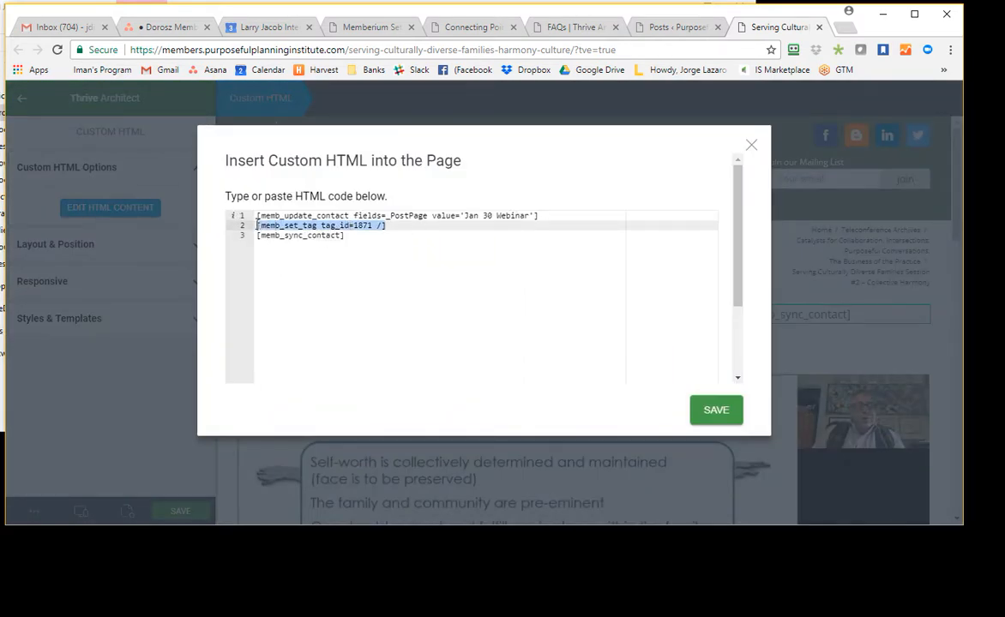
{"action": "left_click_drag", "start_coordinate": [383, 230], "coordinate": [395, 228]}
{"action": "left_click", "coordinate": [3, 172]}
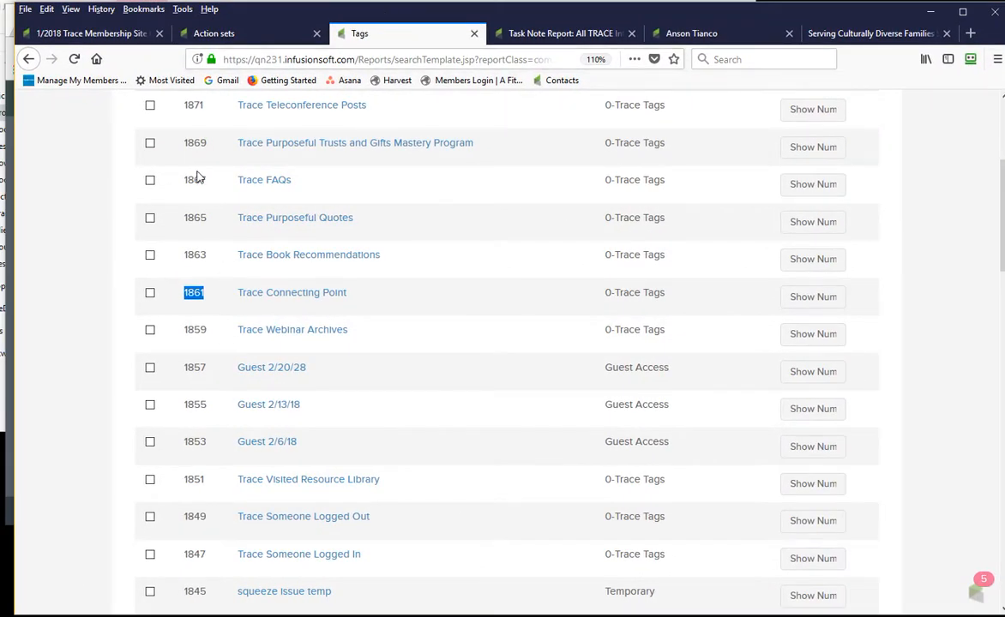
{"action": "scroll", "coordinate": [197, 178], "scroll_direction": "up", "scroll_amount": 2}
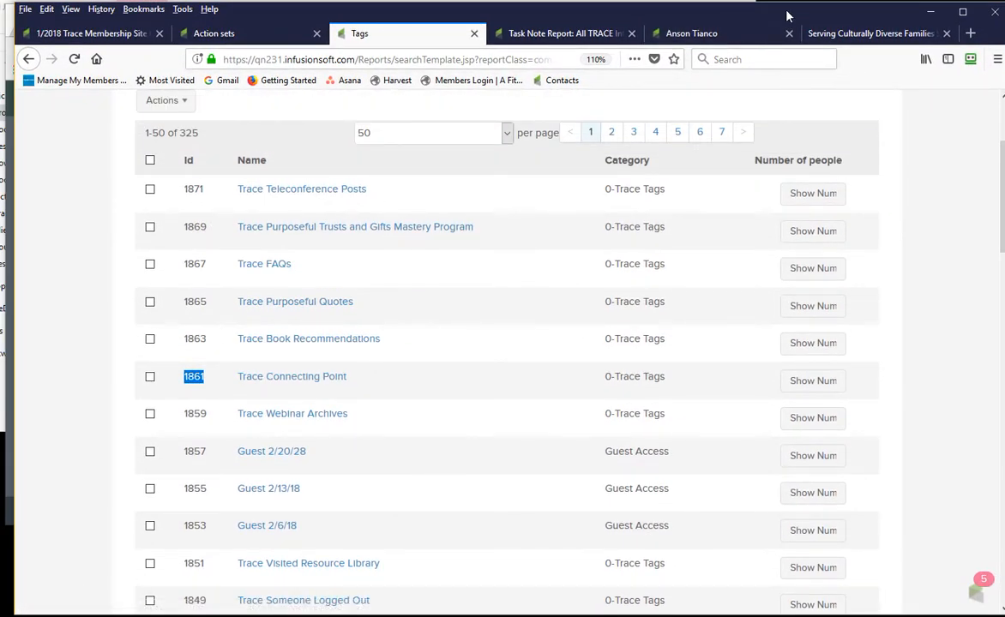
{"action": "key", "text": "alt+Tab"}
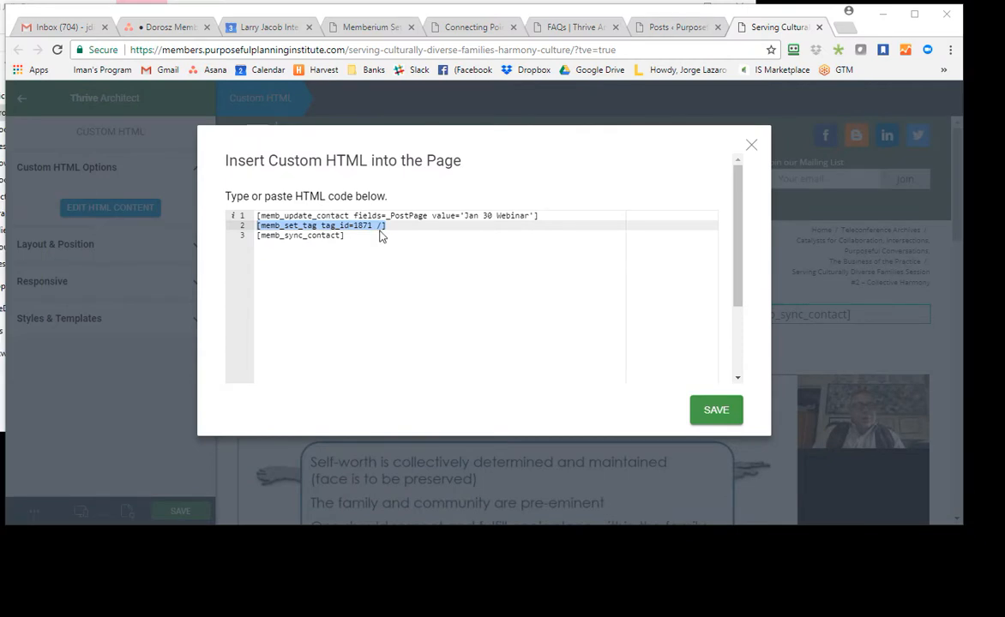
- Examine the memb_update_contact shortcode and its value 'Jan 30 Webinar', and close the code without saving
{"action": "left_click_drag", "start_coordinate": [540, 215], "coordinate": [315, 199]}
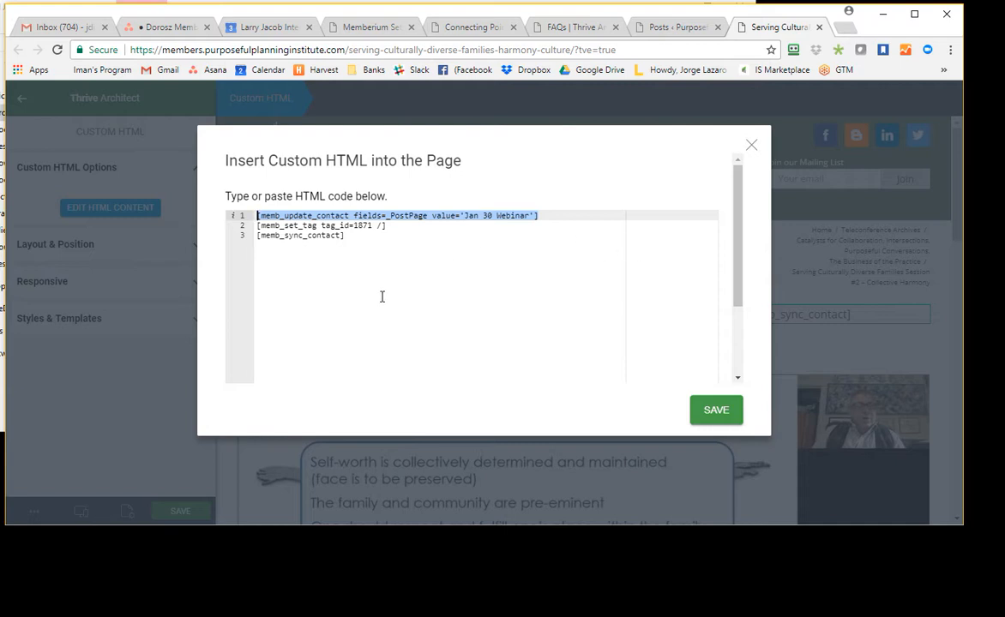
{"action": "left_click", "coordinate": [556, 220]}
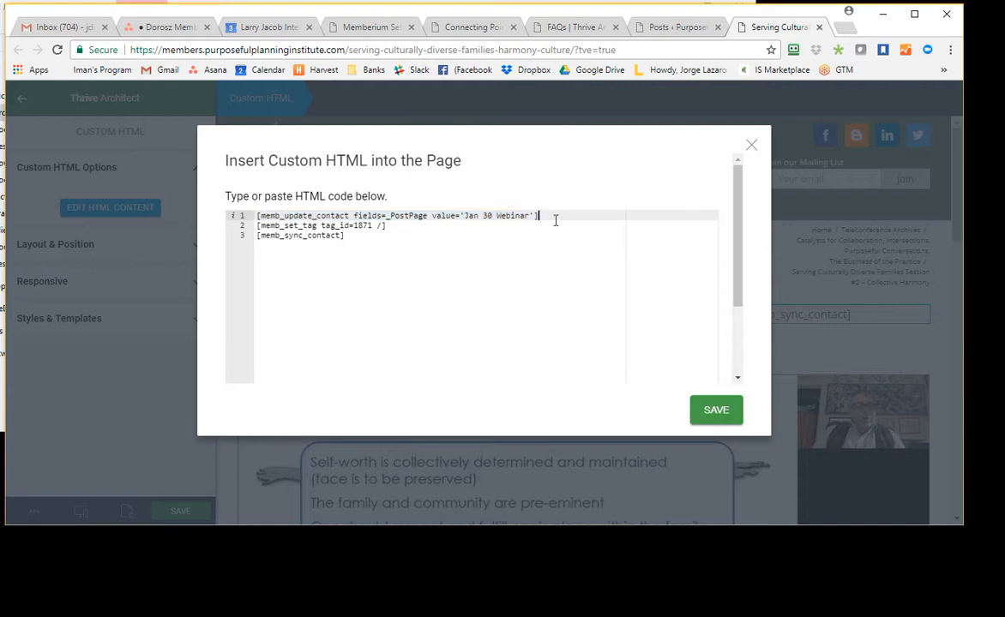
{"action": "left_click_drag", "start_coordinate": [543, 220], "coordinate": [431, 215]}
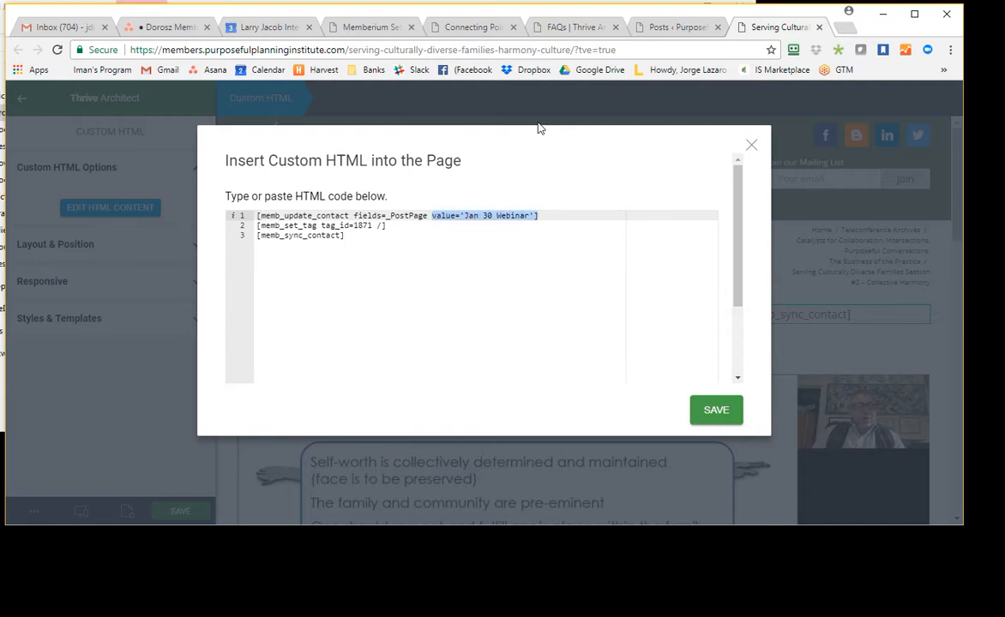
{"action": "left_click", "coordinate": [752, 146]}
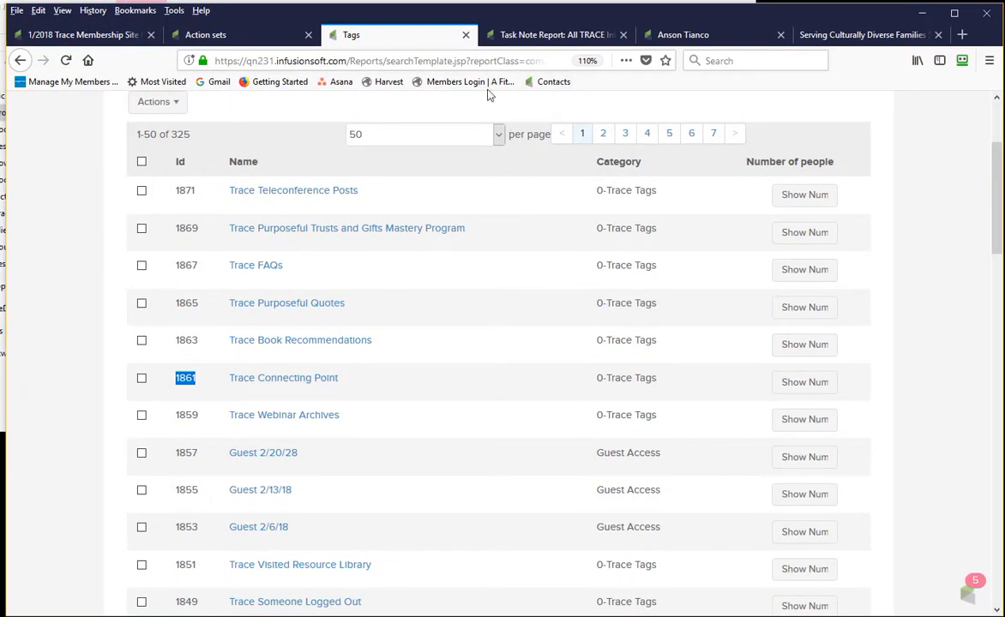
- Review the All TRACE Info task note report in Infusionsoft, highlighting the "#TRACE# Visited Teleconference post Jan 30 Webinar" entry
{"action": "left_click", "coordinate": [539, 36]}
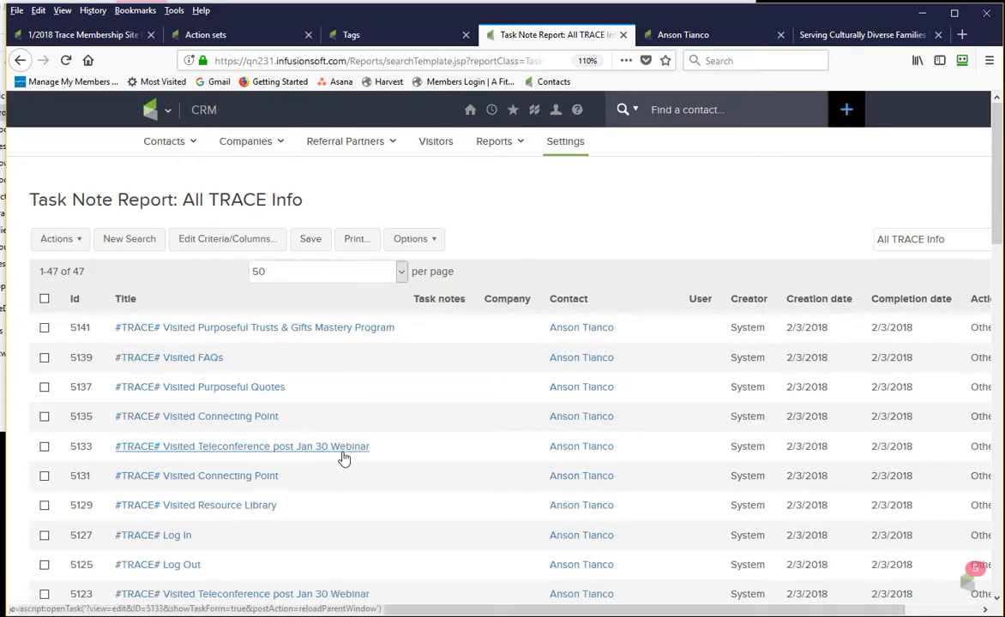
{"action": "left_click_drag", "start_coordinate": [376, 449], "coordinate": [116, 447]}
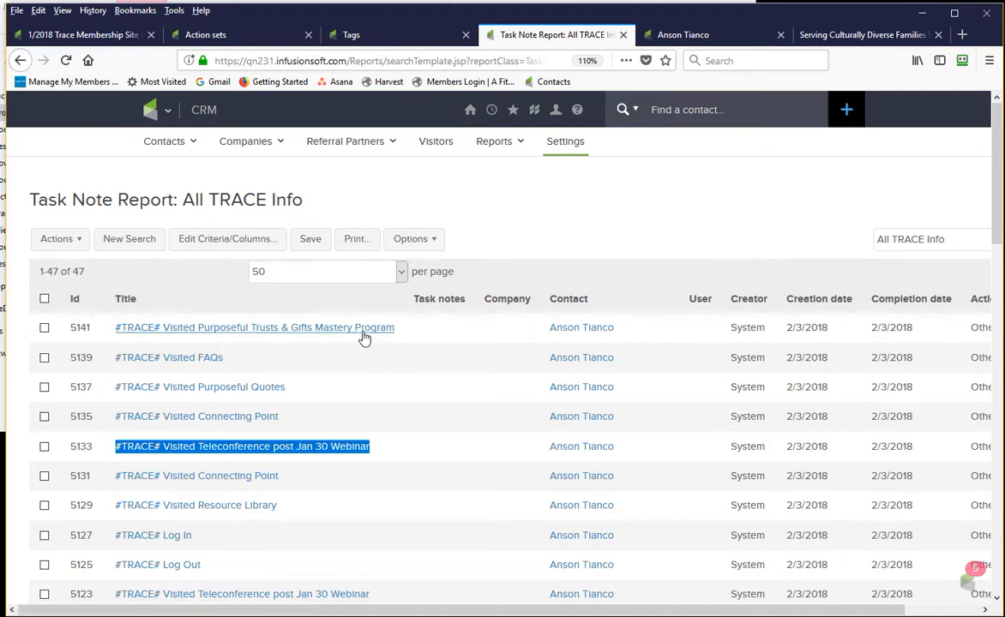
{"action": "scroll", "coordinate": [208, 589], "scroll_direction": "down", "scroll_amount": 7}
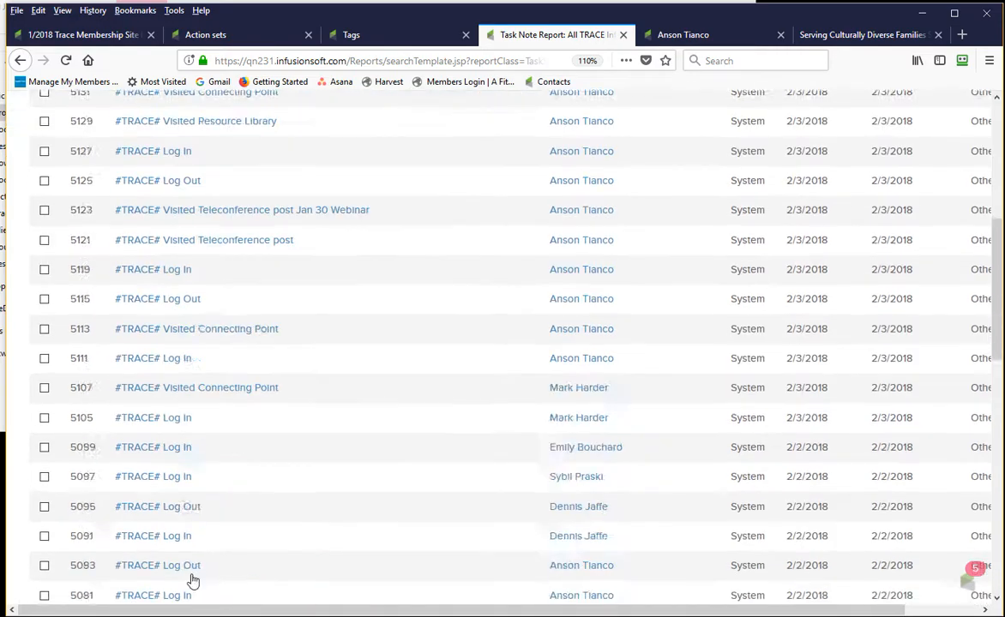
{"action": "scroll", "coordinate": [188, 575], "scroll_direction": "up", "scroll_amount": 7}
{"action": "scroll", "coordinate": [215, 411], "scroll_direction": "down", "scroll_amount": 7}
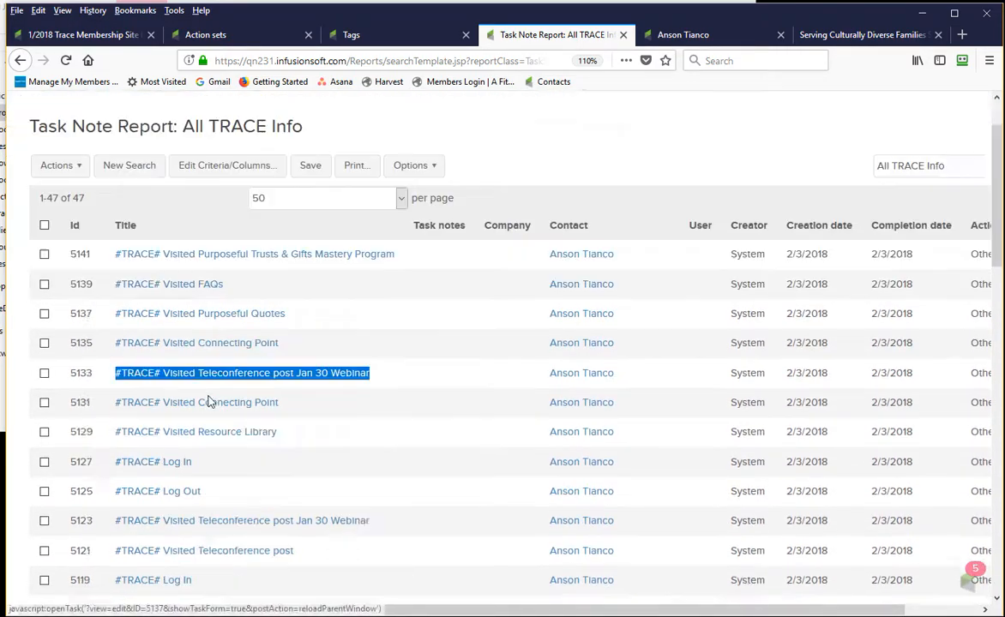
{"action": "scroll", "coordinate": [197, 455], "scroll_direction": "up", "scroll_amount": 7}
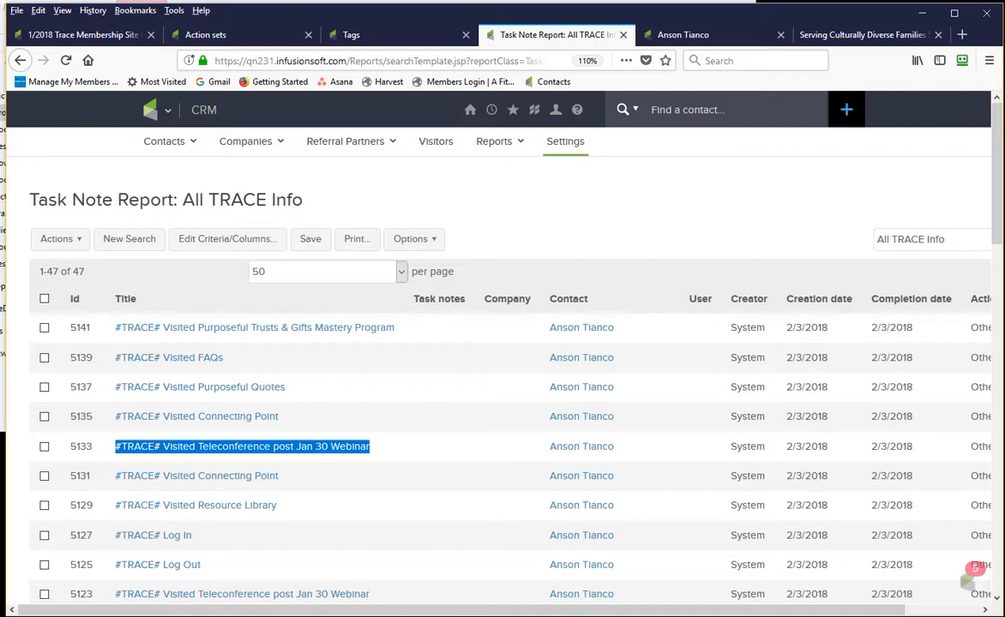
{"action": "left_click", "coordinate": [303, 1]}
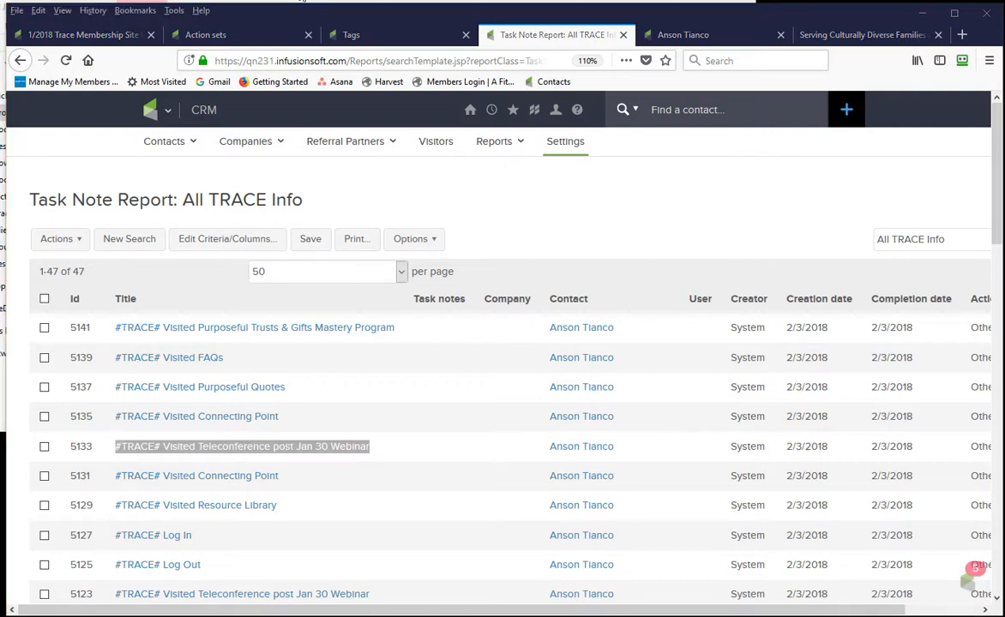